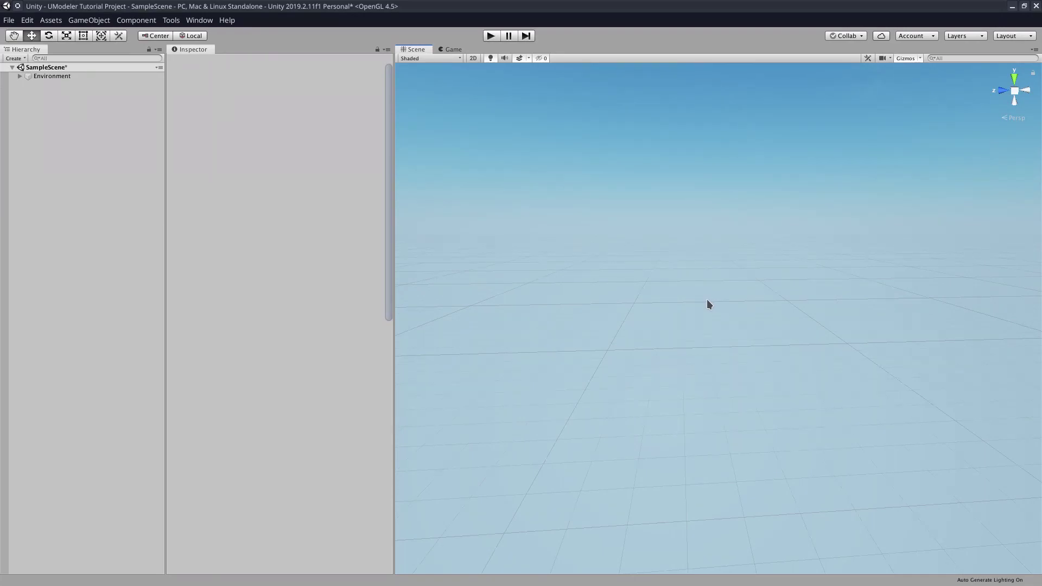
Step: Add a new UModeler object to the scene
click(173, 22)
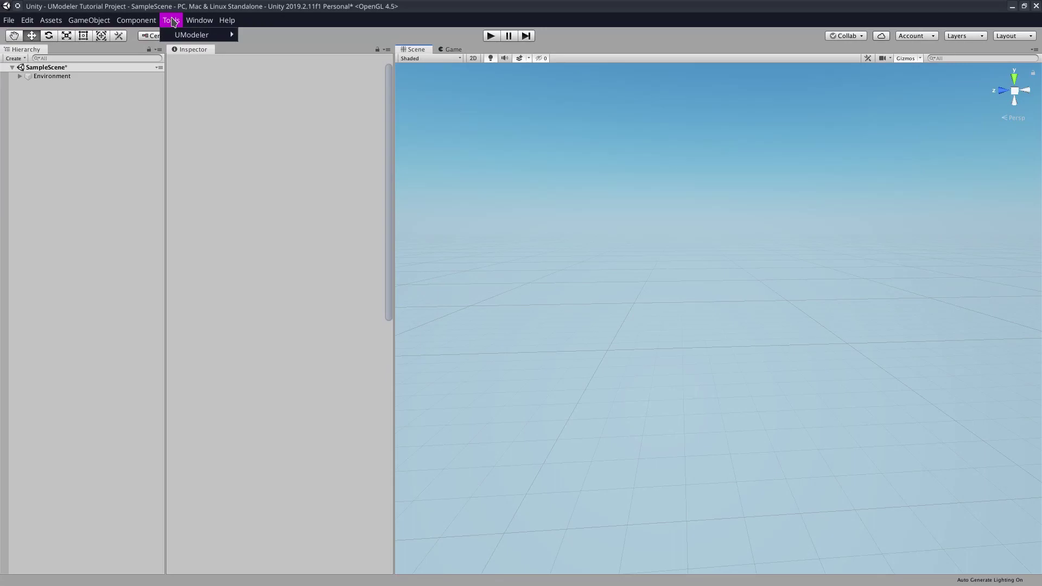
mouse_move(190, 37)
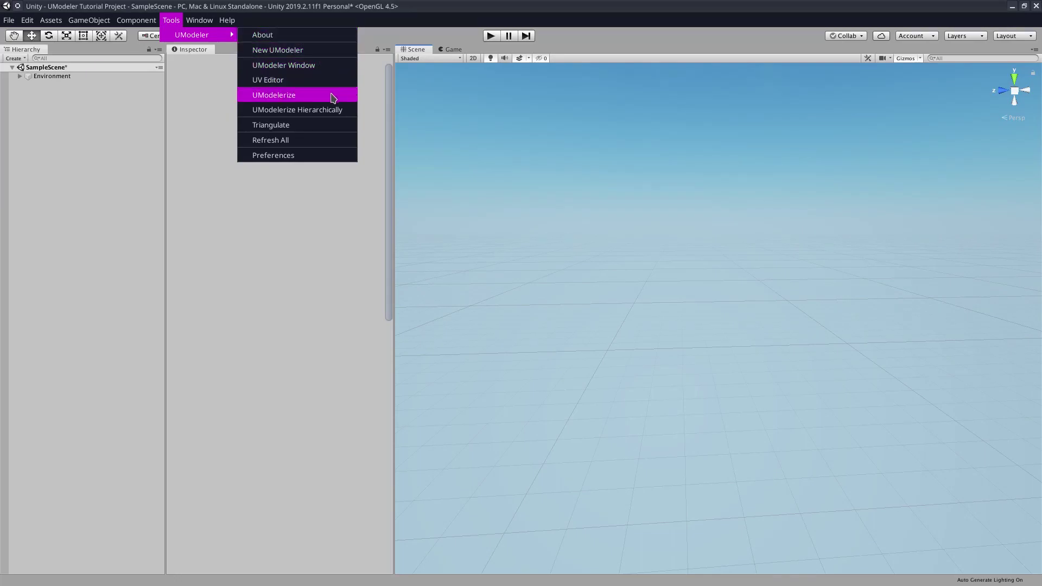
click(304, 48)
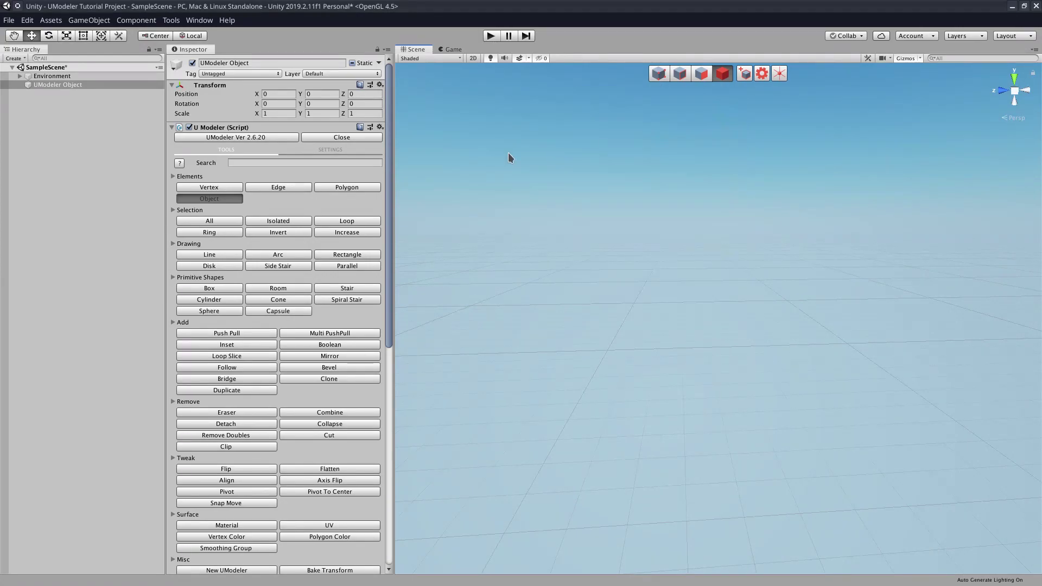
Step: Enable snapping in the UModeler scene settings and review the available grid sizes and rotation snap sizes
click(763, 76)
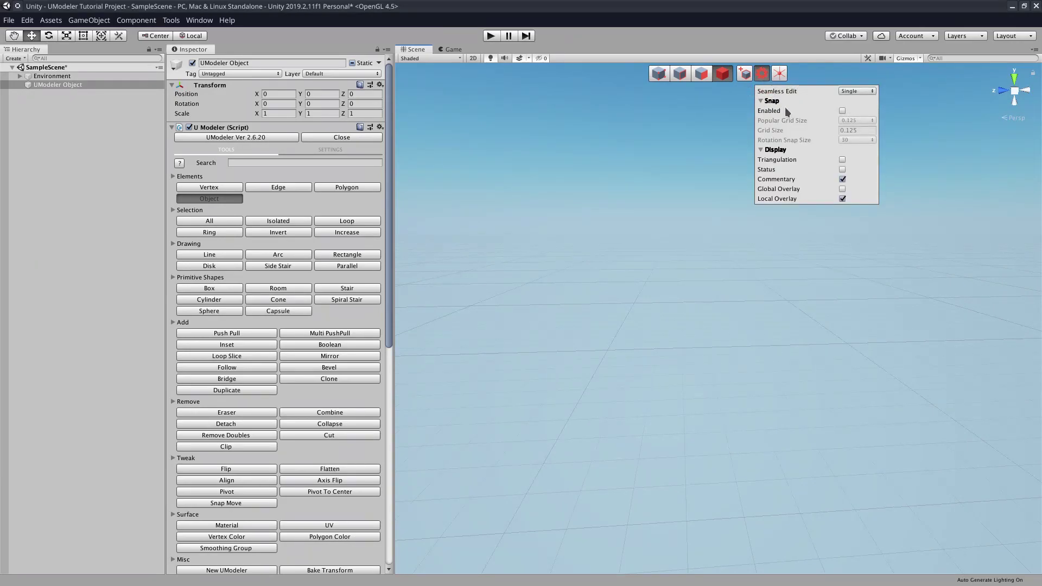
click(843, 112)
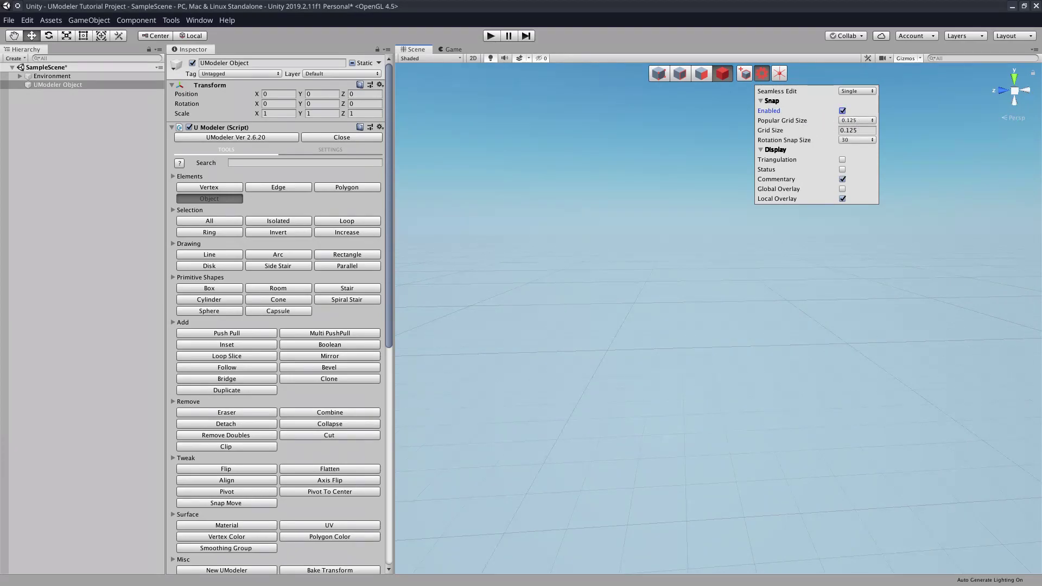
click(855, 121)
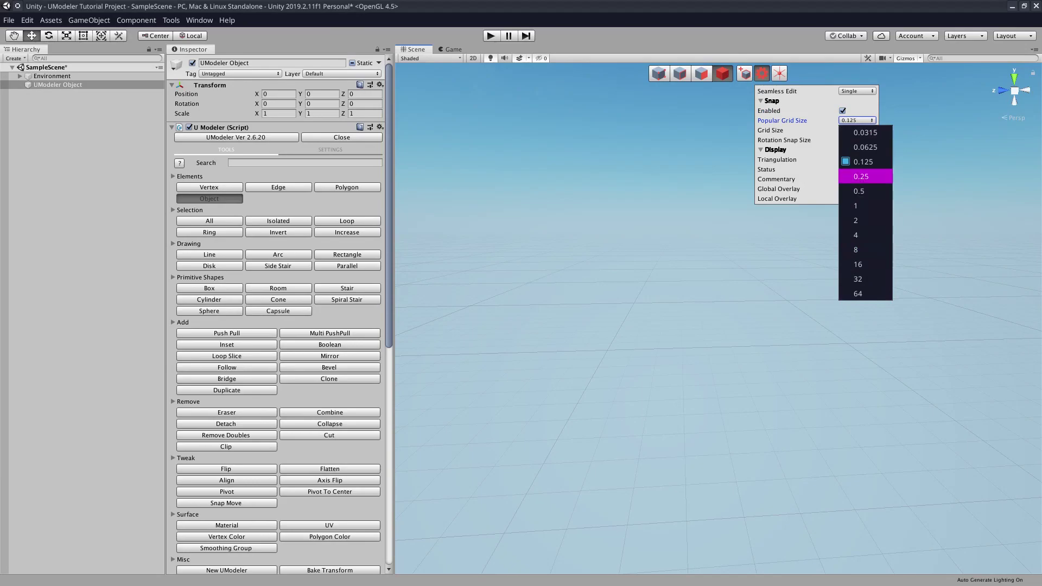
click(867, 122)
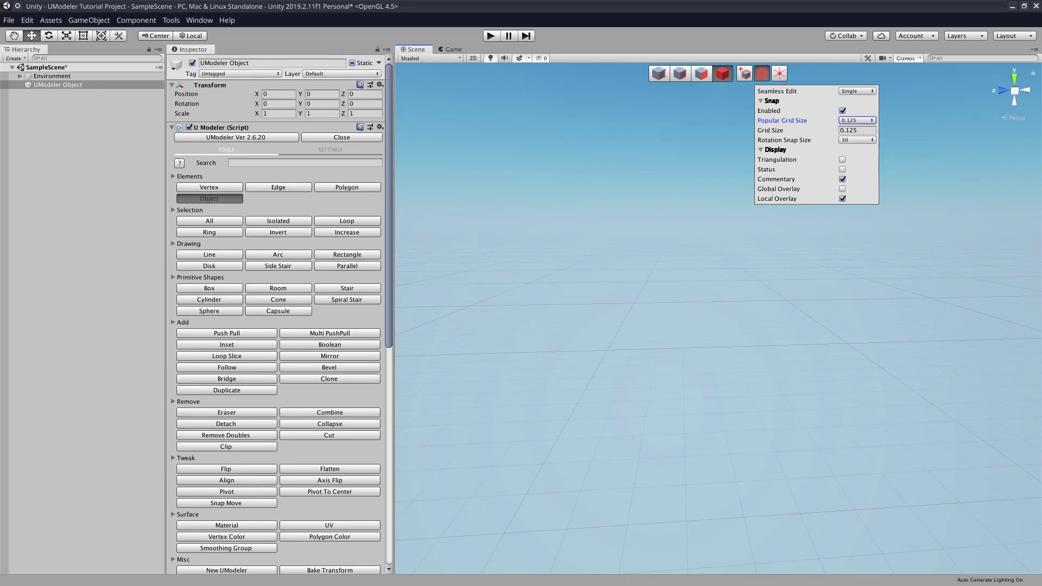
click(859, 137)
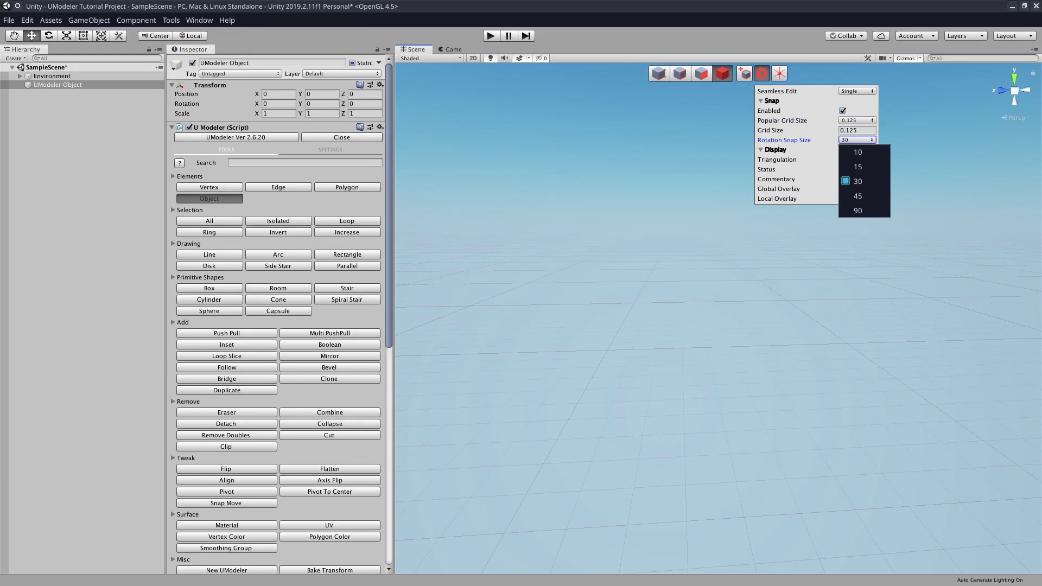
click(861, 143)
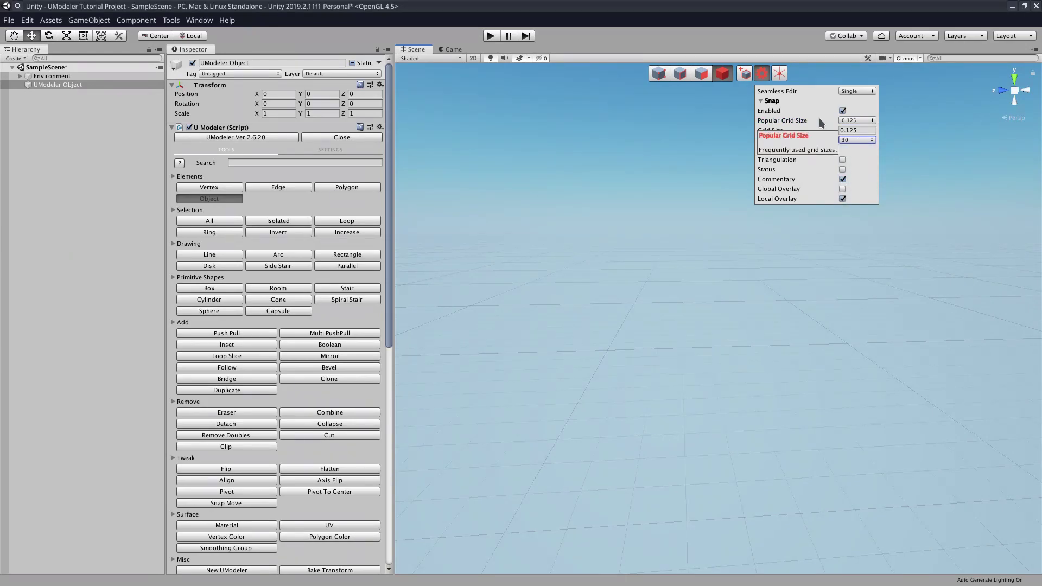
click(853, 140)
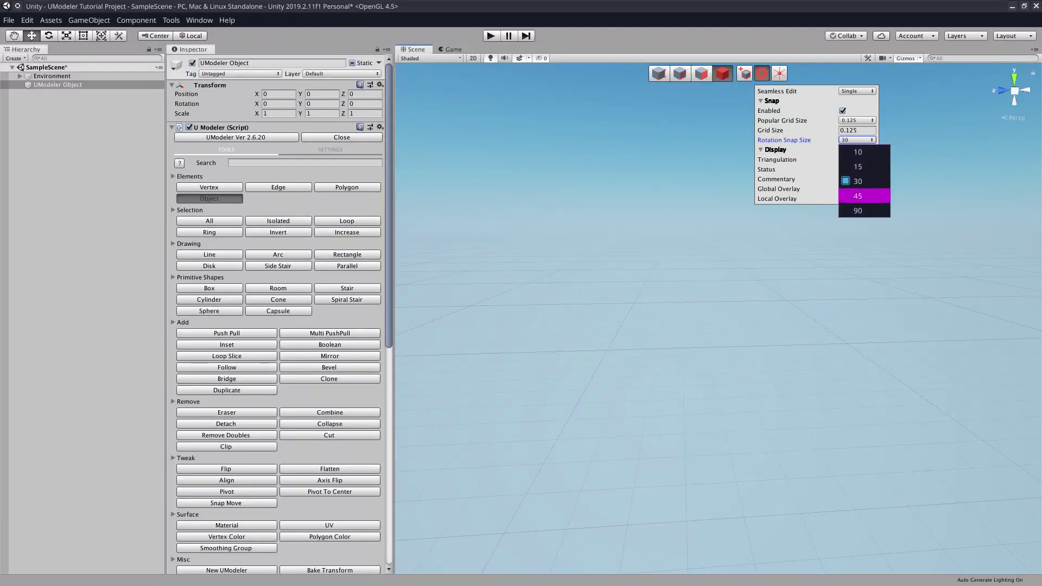
click(708, 136)
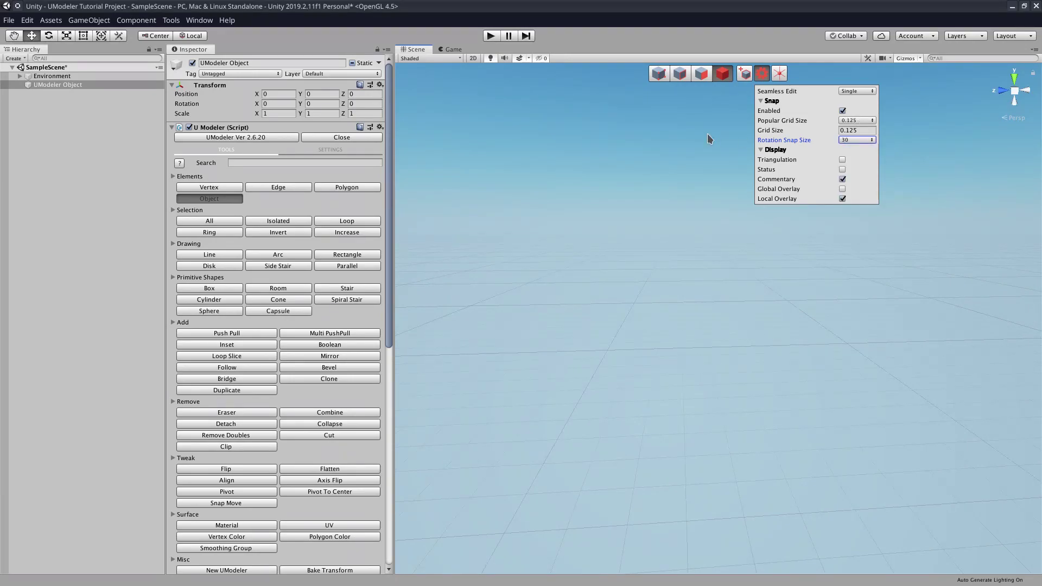
click(537, 183)
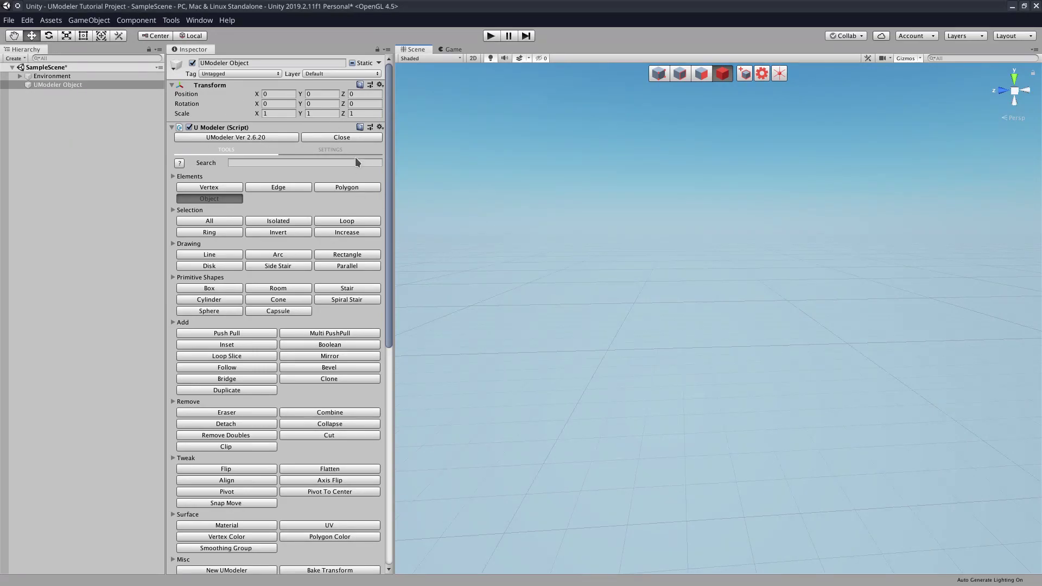
Step: Switch the UModeler tool menu to the icon-based layout and return it to the text-based layout
scroll(237, 193, down, 6)
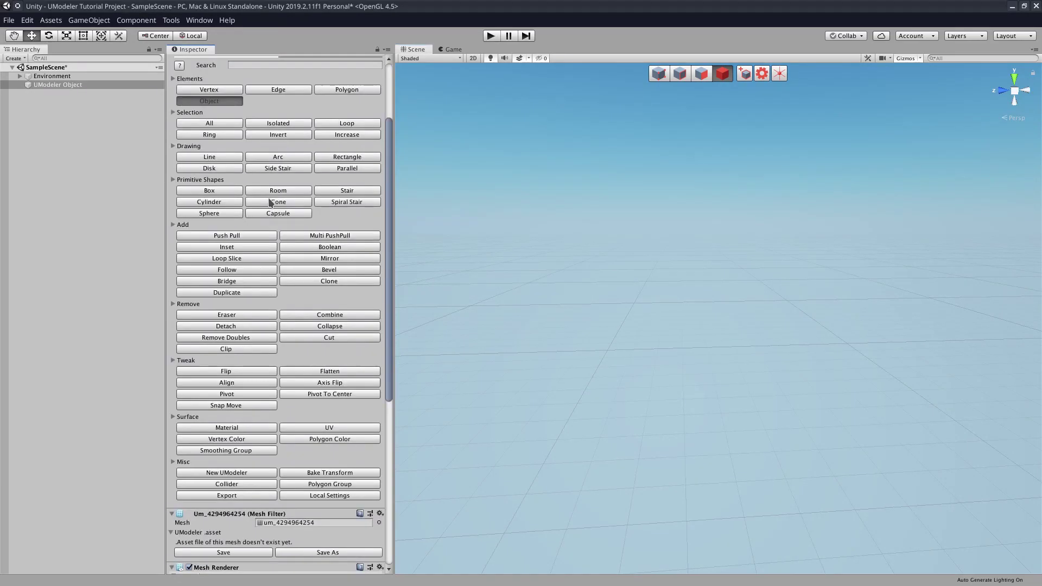
drag(389, 252, 404, 174)
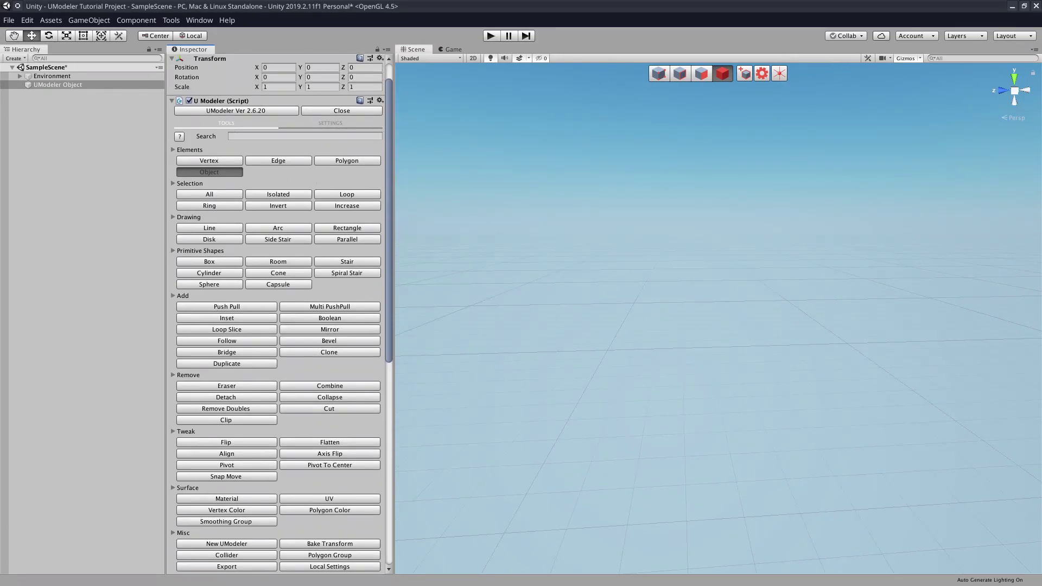
right_click(295, 174)
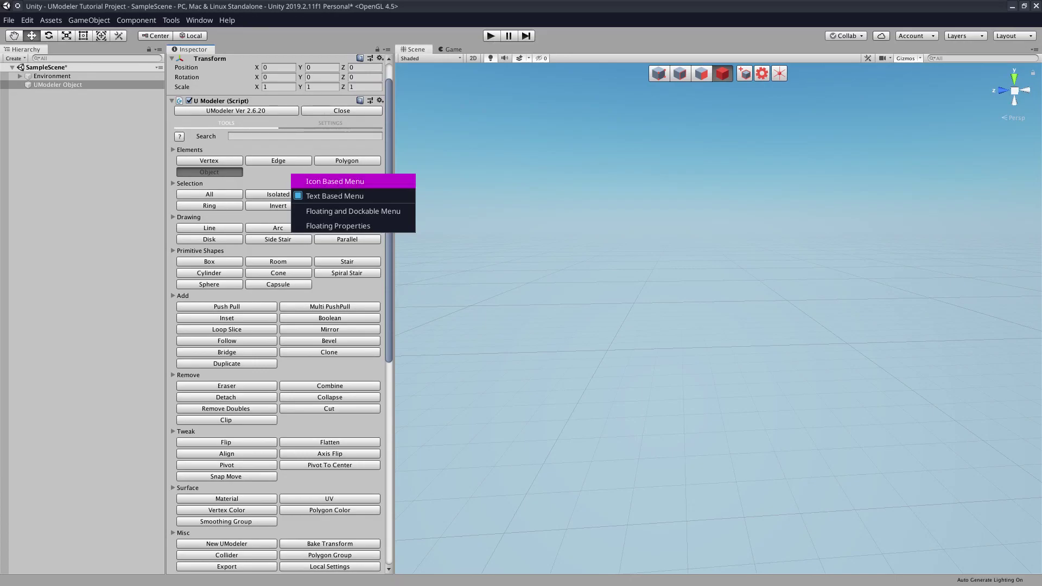
click(359, 181)
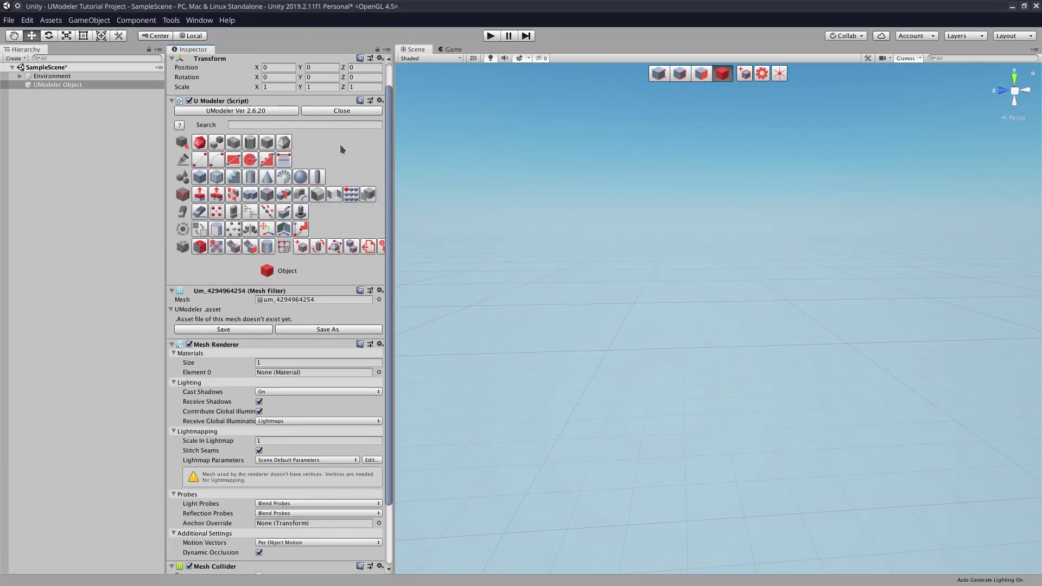
right_click(312, 155)
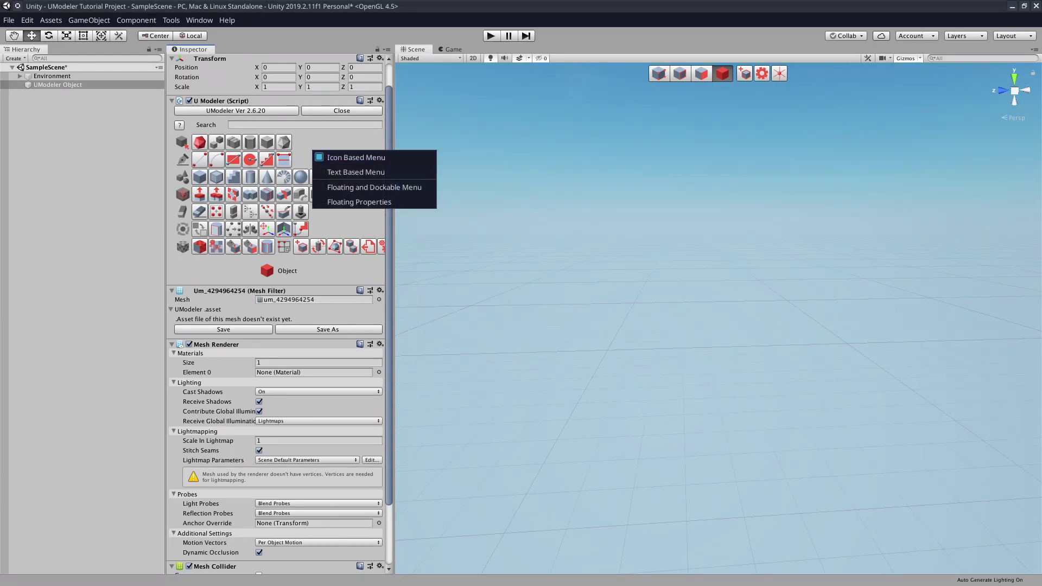
click(378, 172)
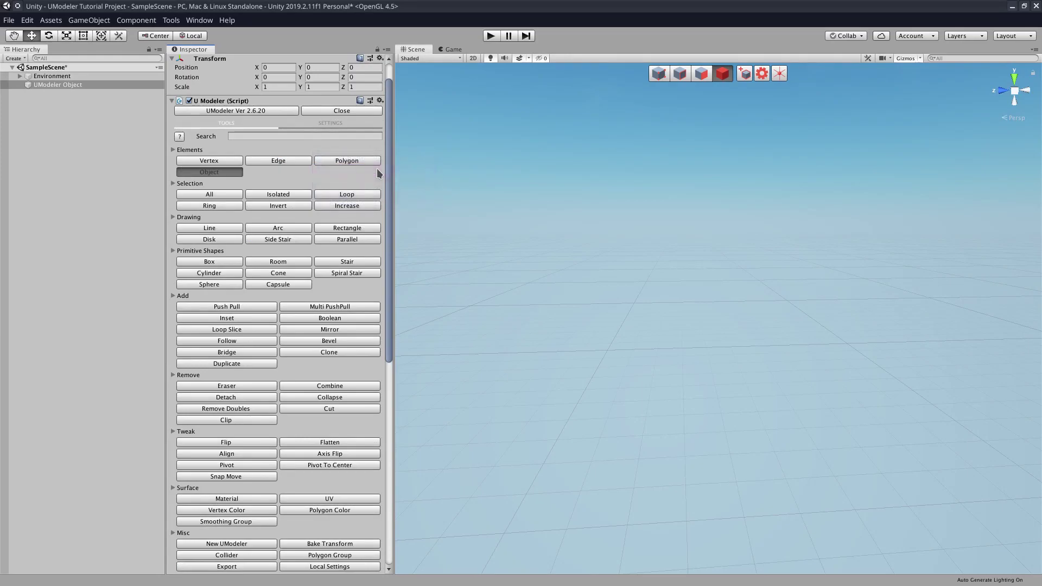
Step: Build a box primitive with width 3, depth 3 and height 3 using the one-click build
scroll(239, 156, down, 3)
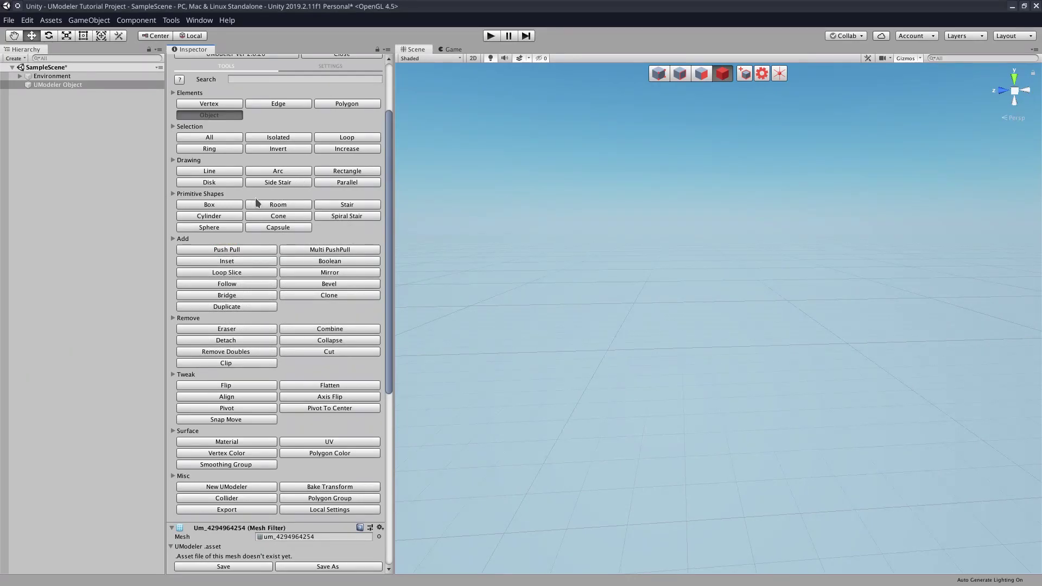
click(233, 205)
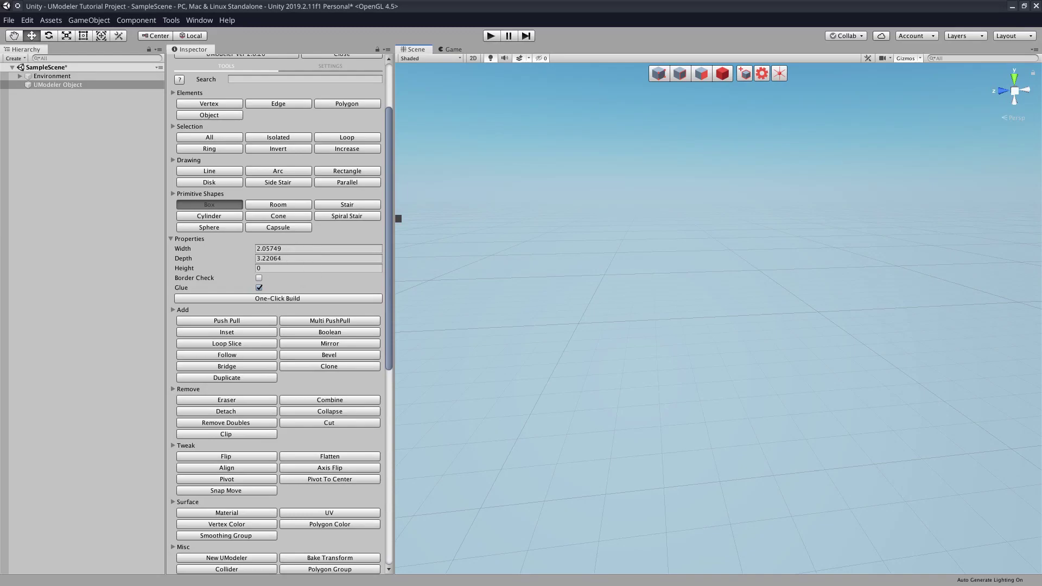
click(260, 288)
key(Tab)
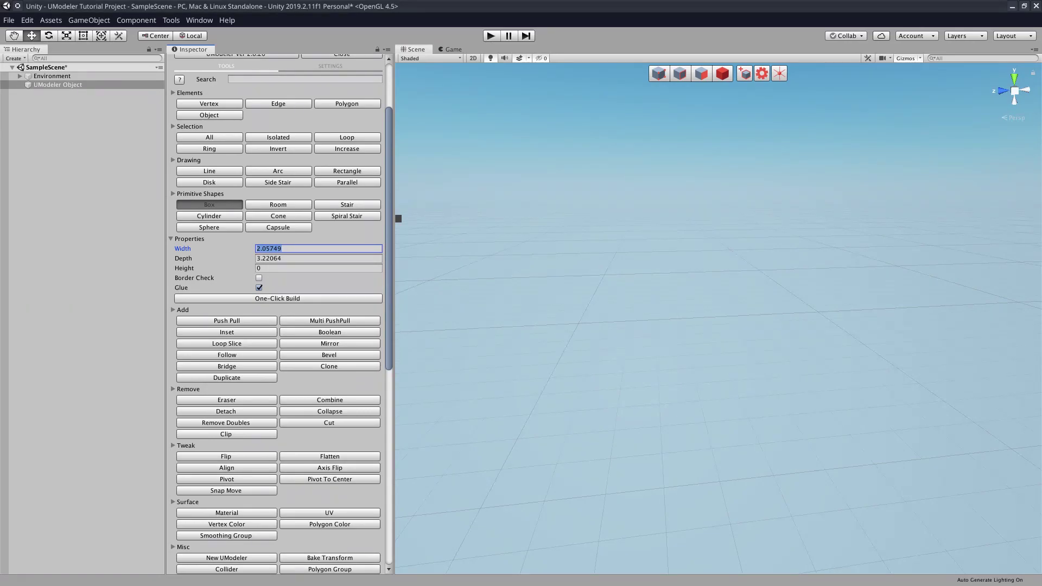
text(3)
key(Tab)
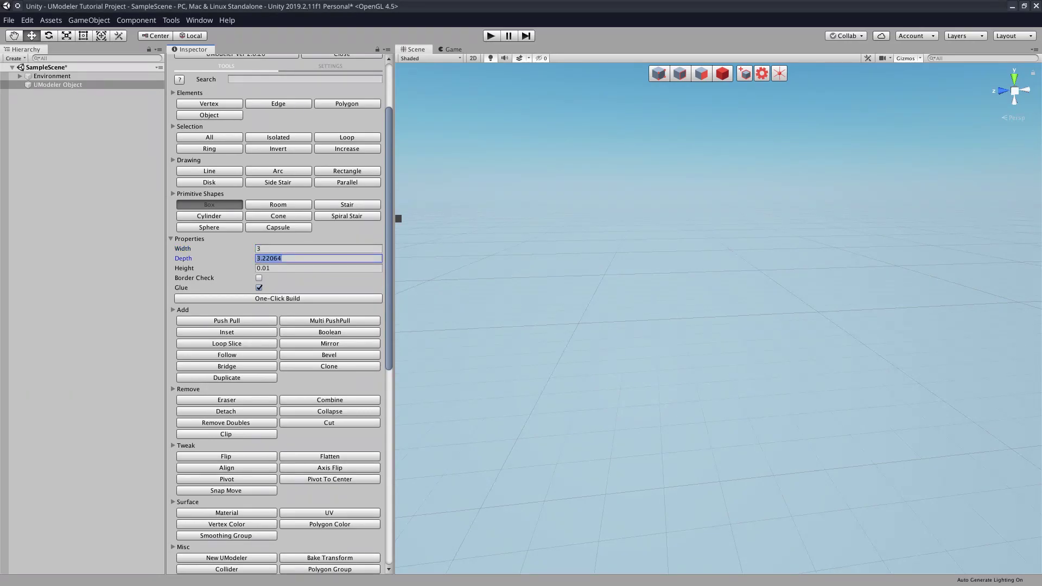
text(3)
key(Tab)
text(3)
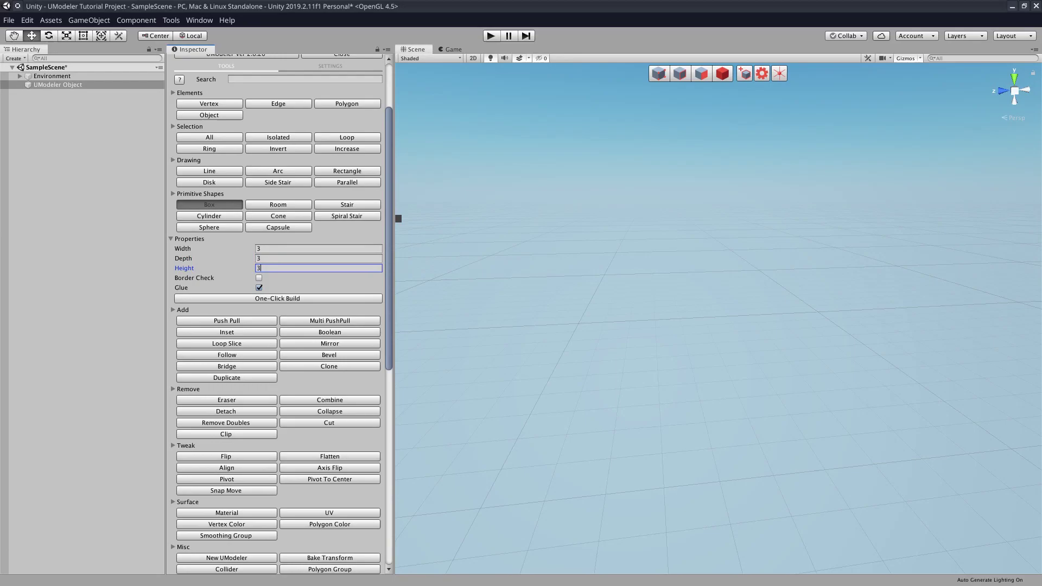
click(277, 301)
Step: Inspect the one-click box from other viewpoints and undo its creation
right_drag(591, 235, 692, 205)
key(a)
key(w)
key(d)
key(e)
key(s)
key(s)
key(ctrl+z)
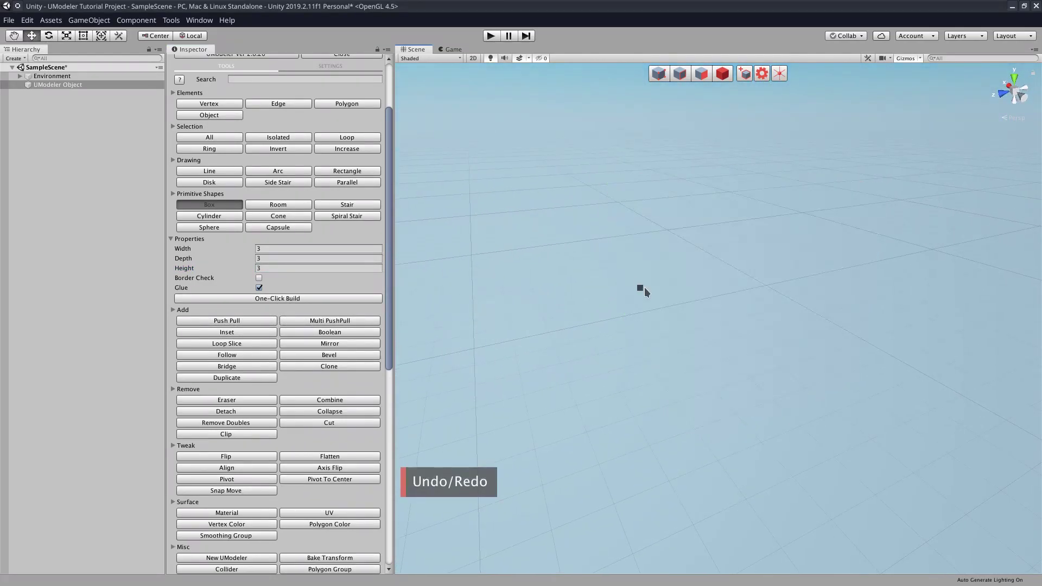
Step: Draw a box freehand on the grid, about 7.5 wide, 5.75 deep and 5.875 high, and complete it
alt+drag(644, 288, 612, 228)
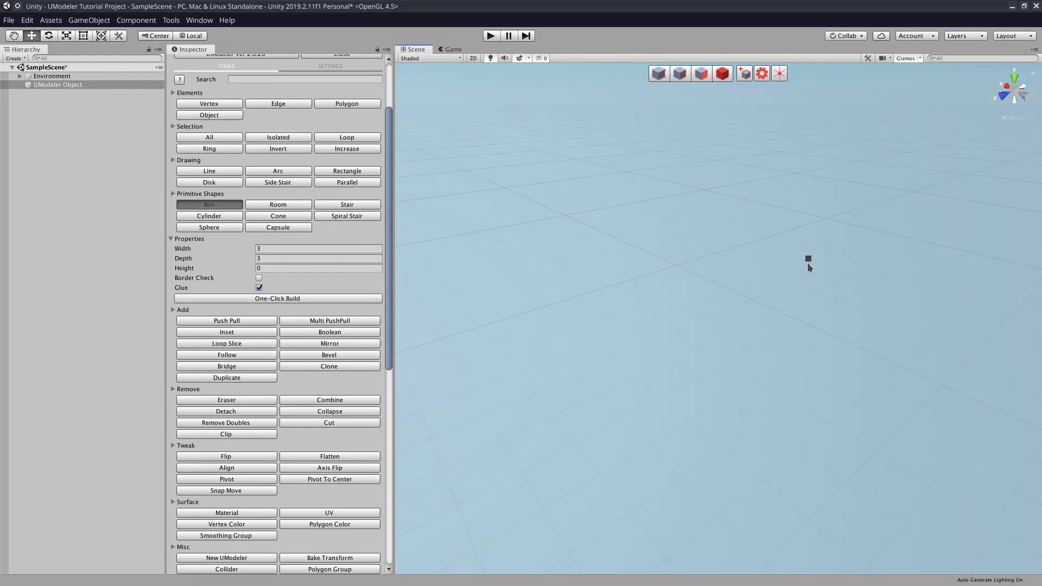
drag(807, 263, 812, 422)
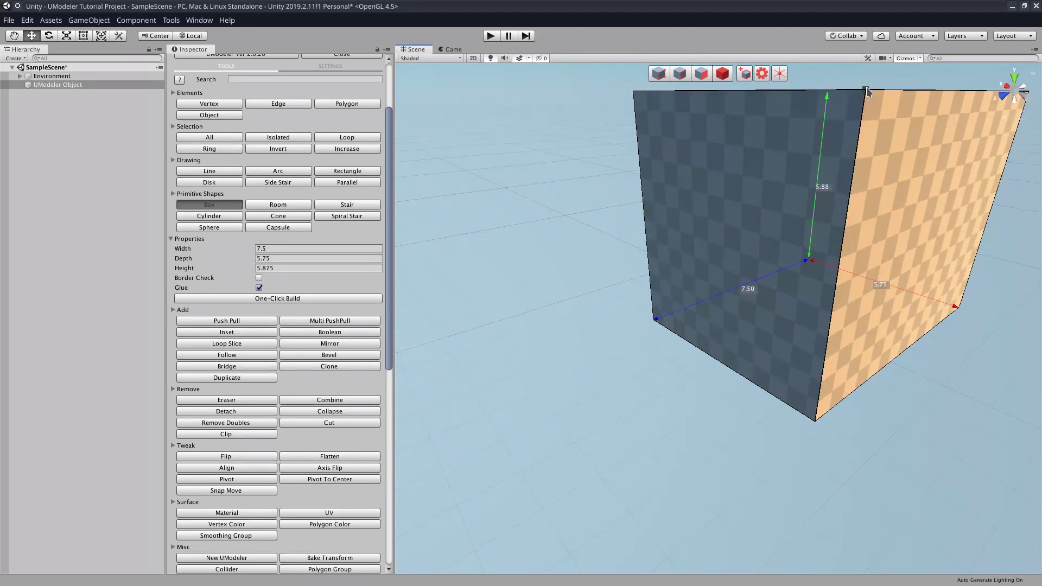
key(space)
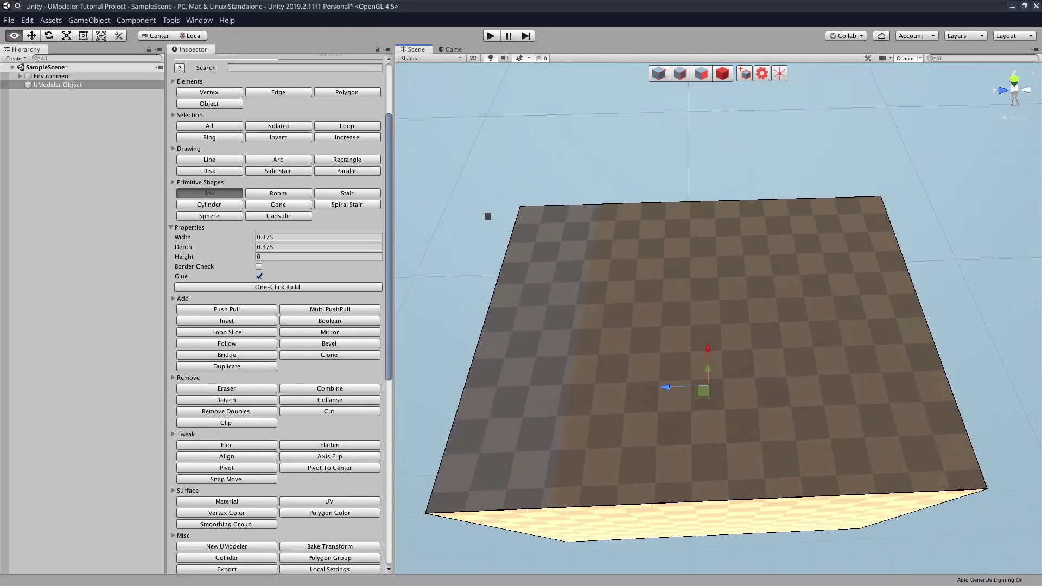
Step: Start the Room primitive and set its wall thickness to 0.1
alt+drag(488, 218, 532, 225)
alt+drag(479, 276, 676, 198)
alt+drag(396, 296, 568, 137)
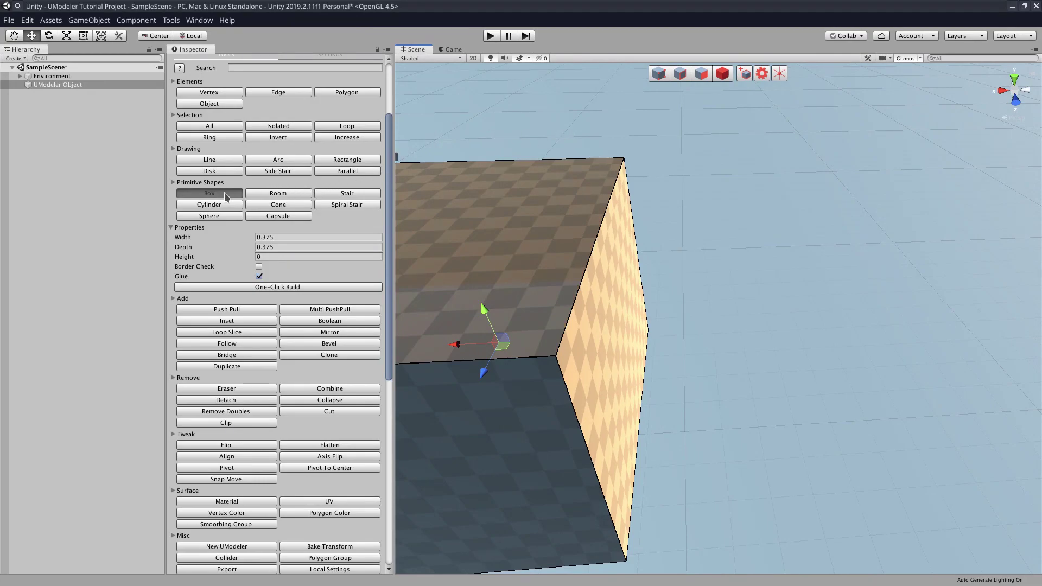
mouse_move(301, 196)
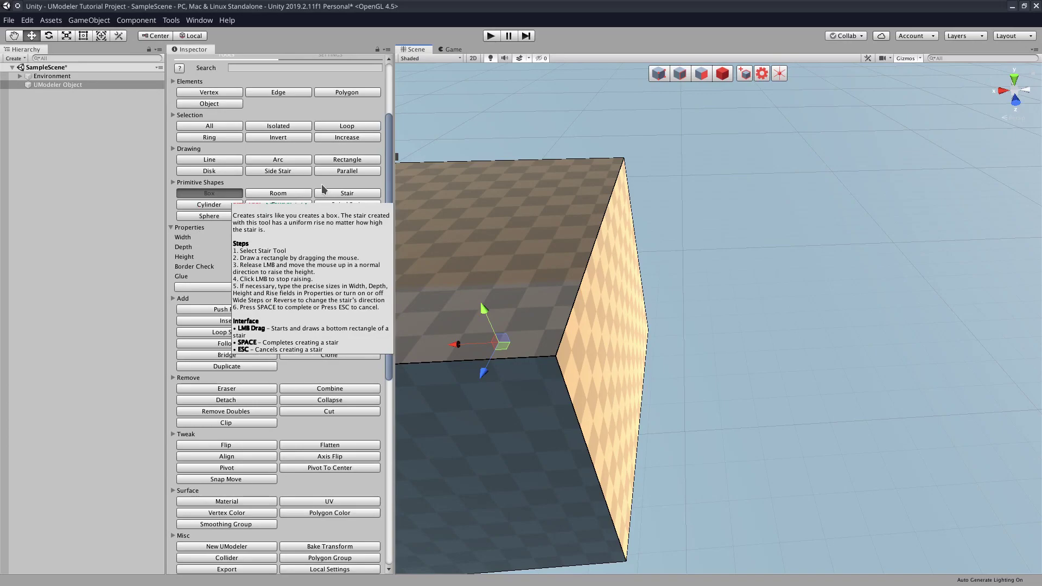
click(284, 196)
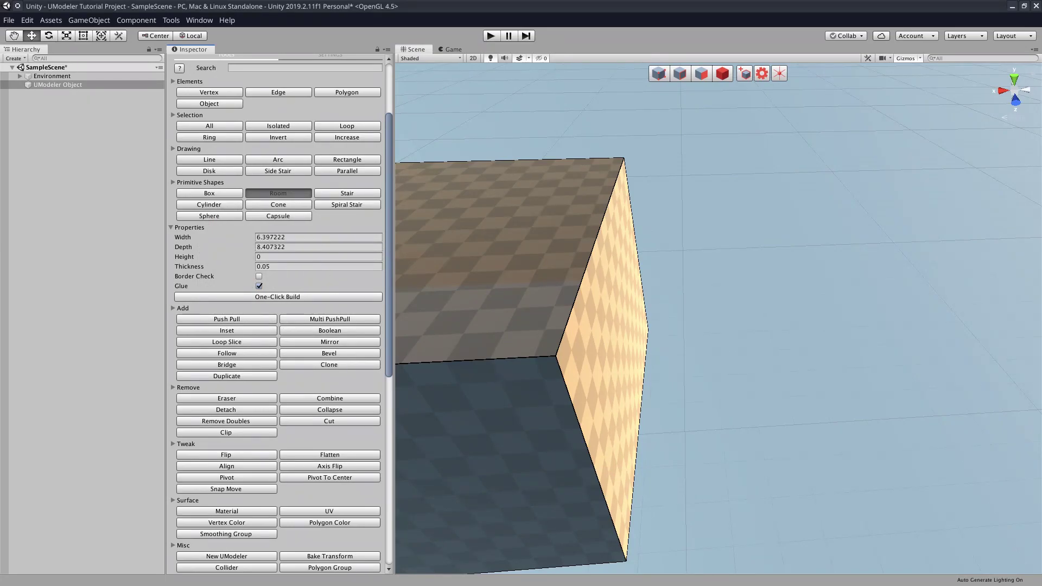
click(309, 237)
click(309, 247)
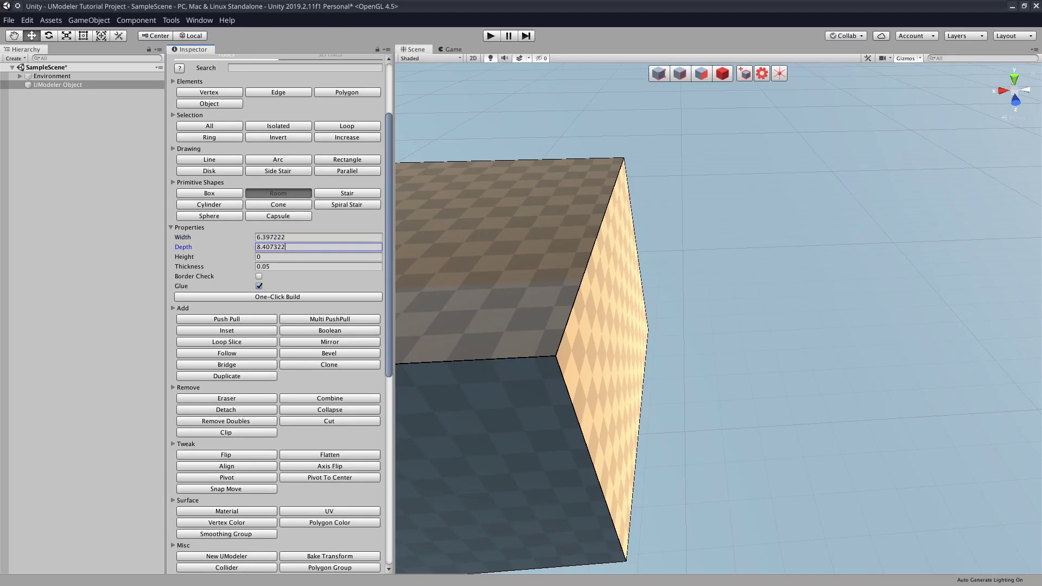
click(309, 257)
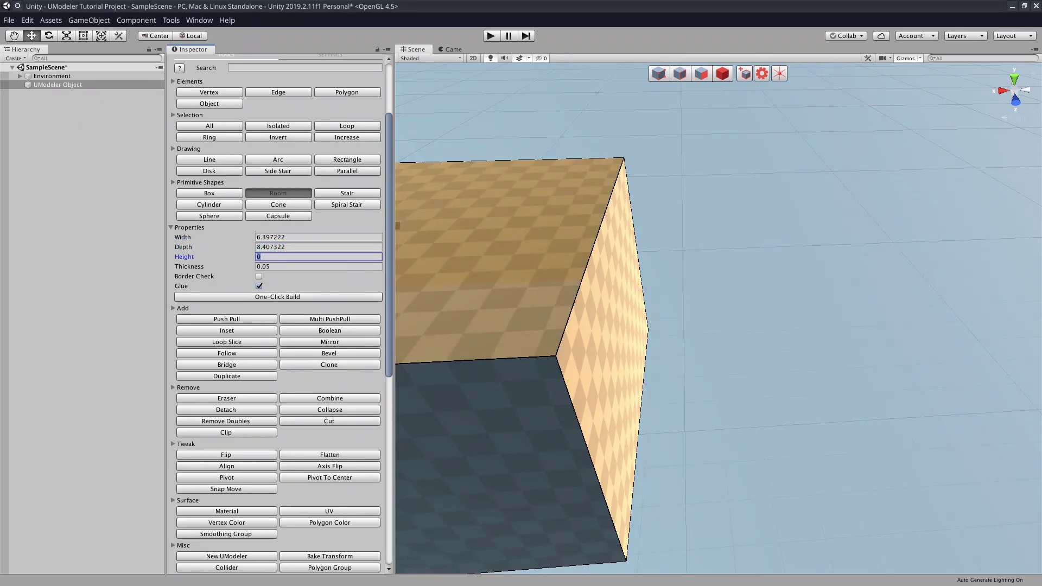
key(Tab)
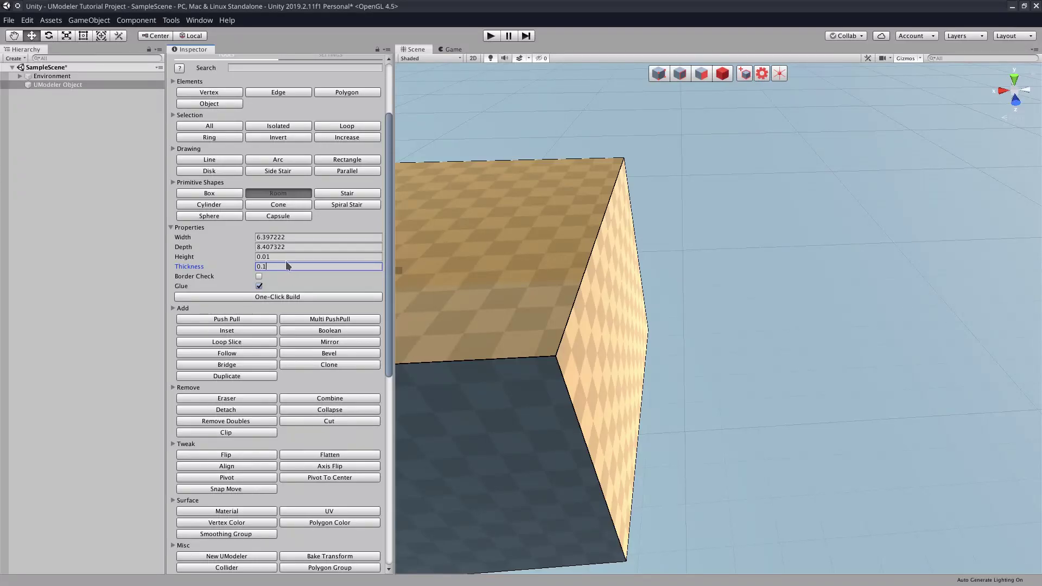
Step: Draw a room beside the box, about 7.5 wide, 5.5 deep and 6 high, and view it from outside and inside
middle_drag(693, 260, 633, 223)
right_drag(634, 223, 652, 239)
mouse_move(739, 277)
mouse_down()
mouse_move(577, 350)
mouse_move(525, 465)
mouse_up()
click(581, 258)
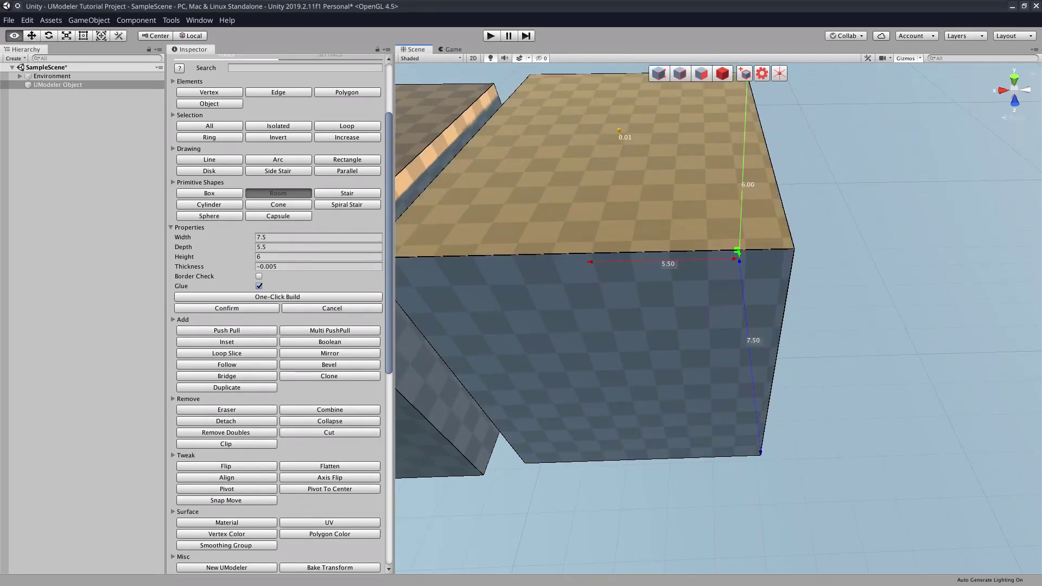
alt+drag(581, 258, 478, 130)
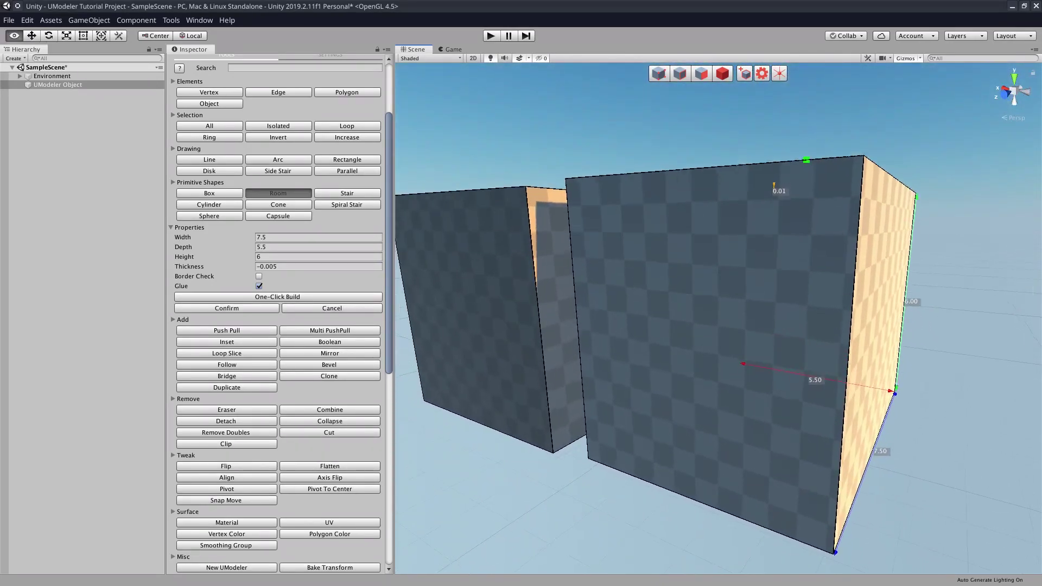
key(w)
right_drag(652, 304, 901, 260)
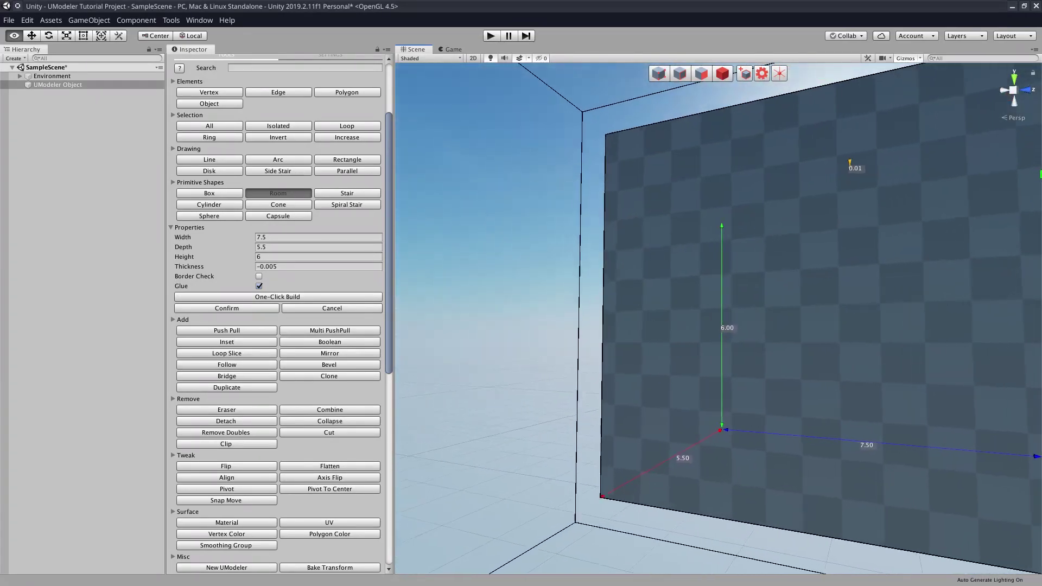
right_drag(440, 223, 431, 220)
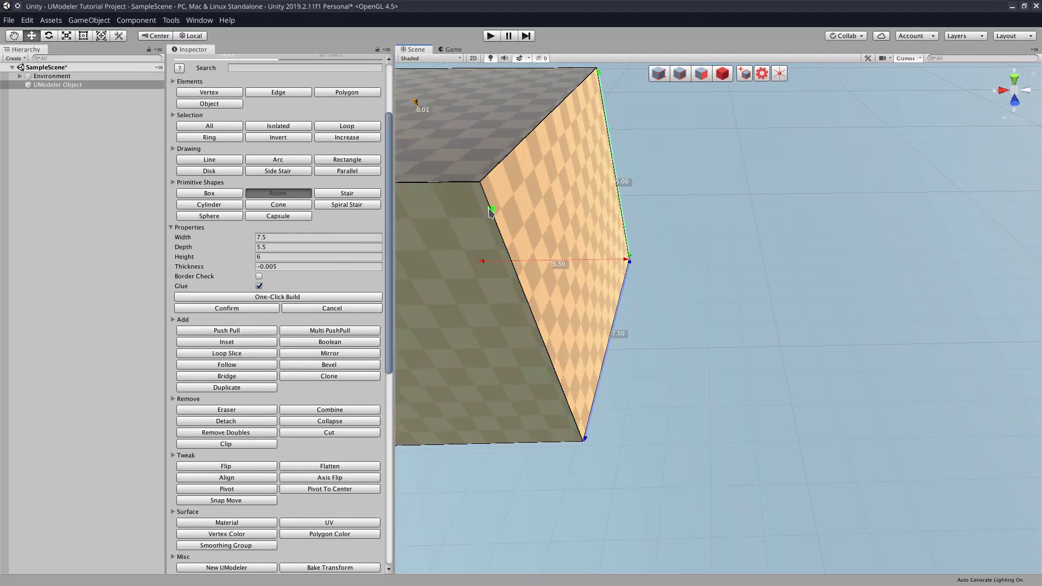
Step: Draw a stair beside the room with the Stair primitive, about 7.5 wide, 3.25 deep and 5.875 high
click(347, 193)
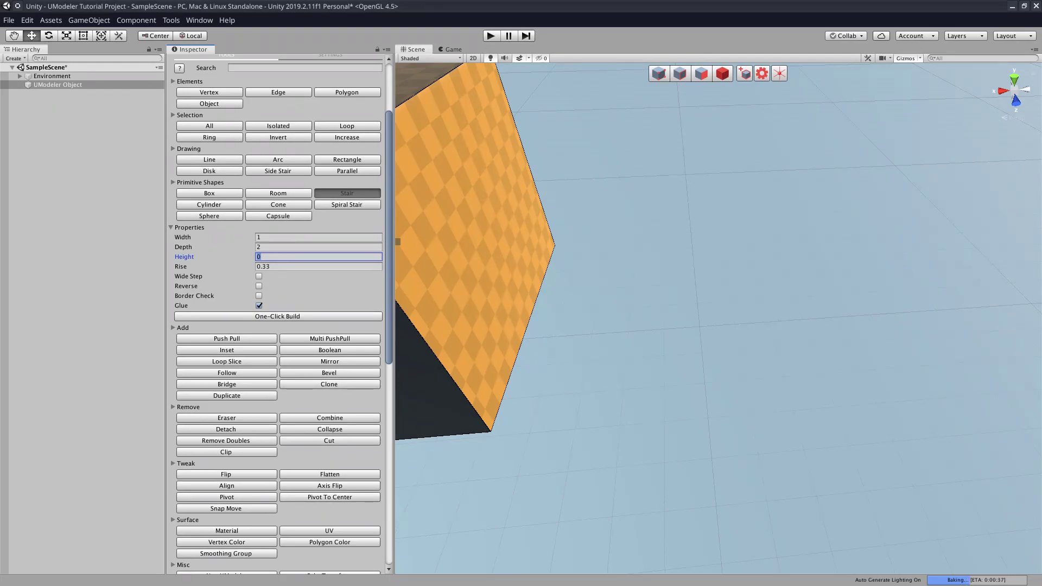
key(Tab)
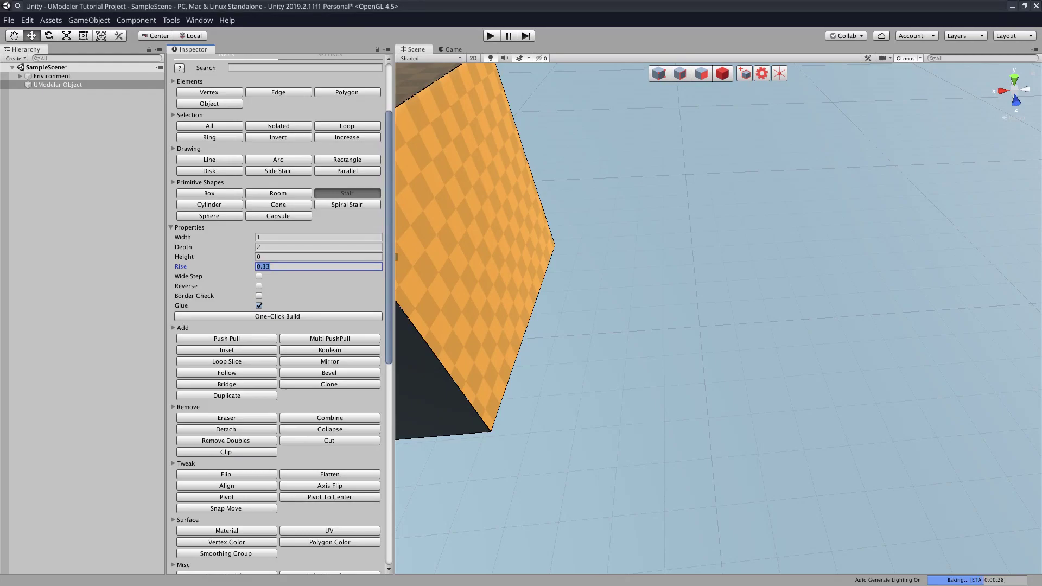
alt+drag(947, 270, 708, 378)
click(695, 132)
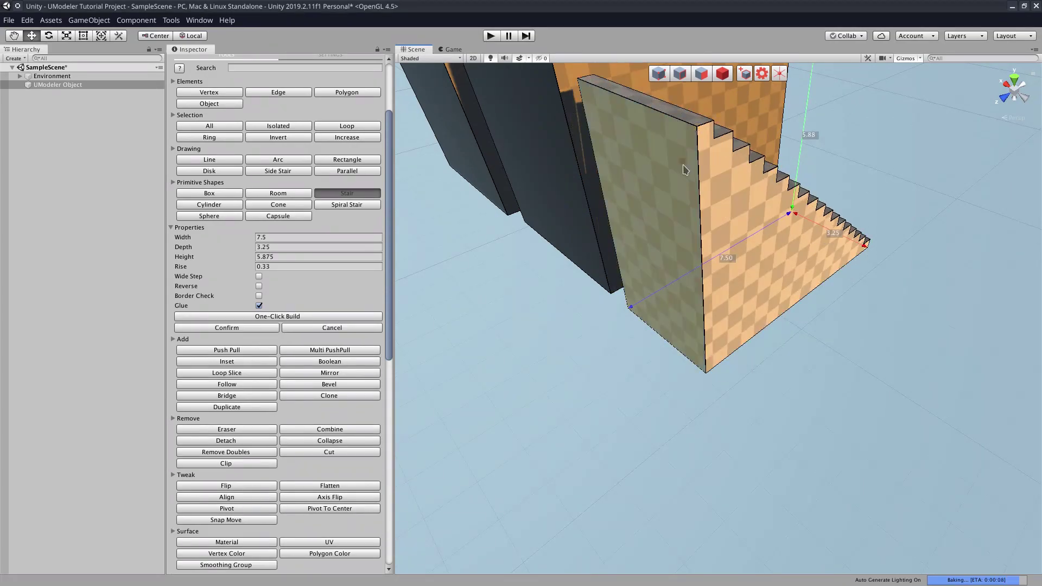
Step: Try a larger rise on the unconfirmed stair, then set its Rise to 0.25
alt+drag(685, 169, 647, 156)
alt+drag(693, 208, 595, 240)
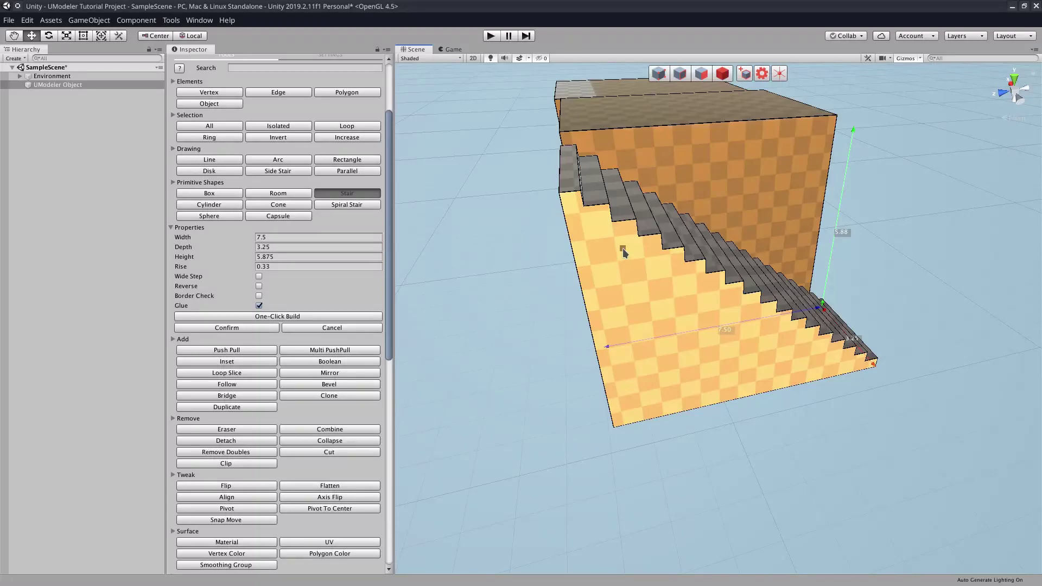
drag(226, 270, 207, 270)
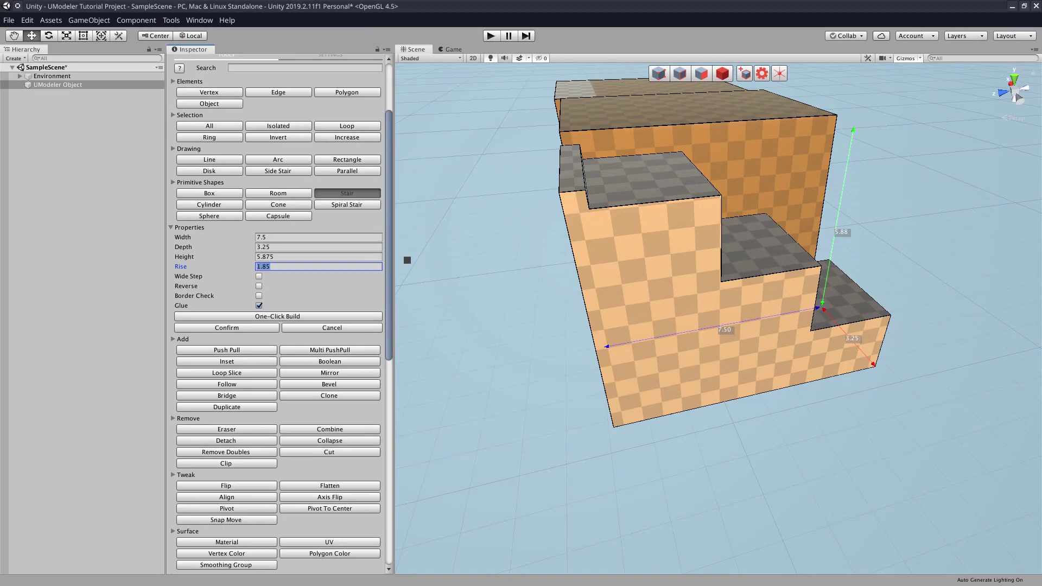
text(0.25)
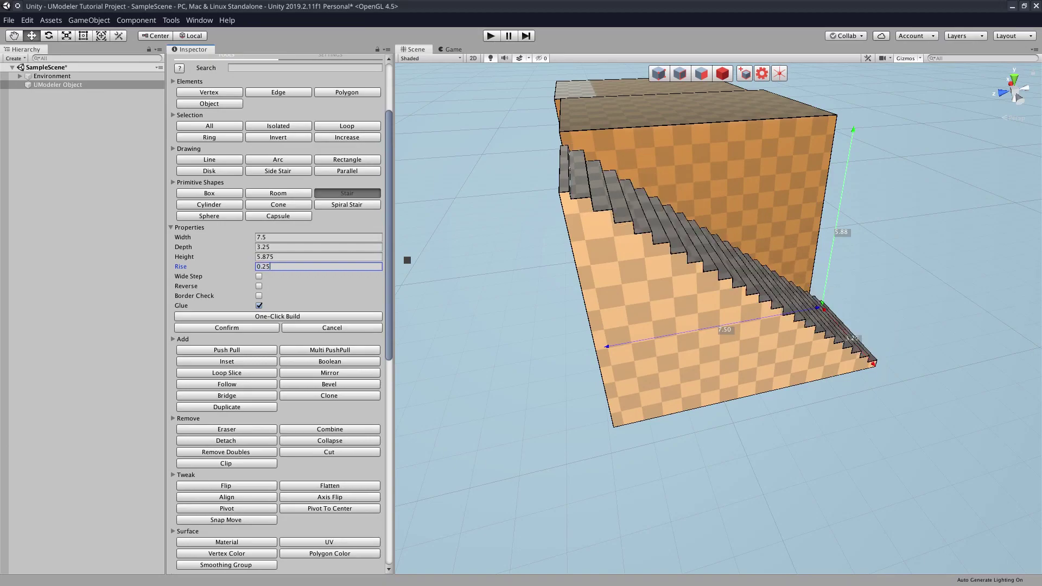
Step: Preview the stair with Wide Step and with Reverse, switching each option back off
click(258, 276)
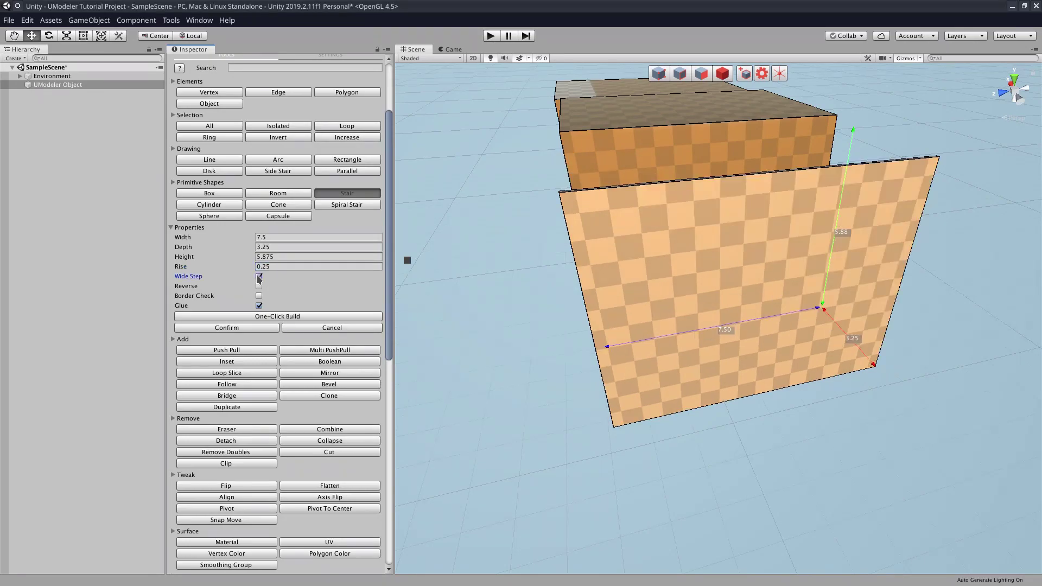
mouse_move(646, 277)
alt+mouse_down()
mouse_move(736, 284)
mouse_move(966, 358)
mouse_move(760, 304)
mouse_move(586, 325)
mouse_move(416, 292)
mouse_move(649, 266)
alt+mouse_up()
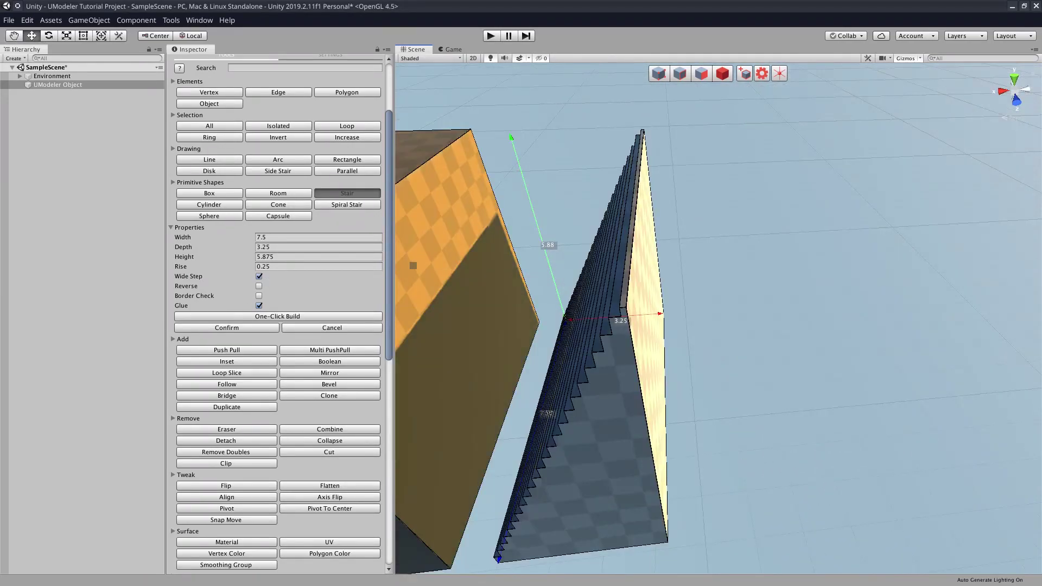
click(259, 276)
click(259, 286)
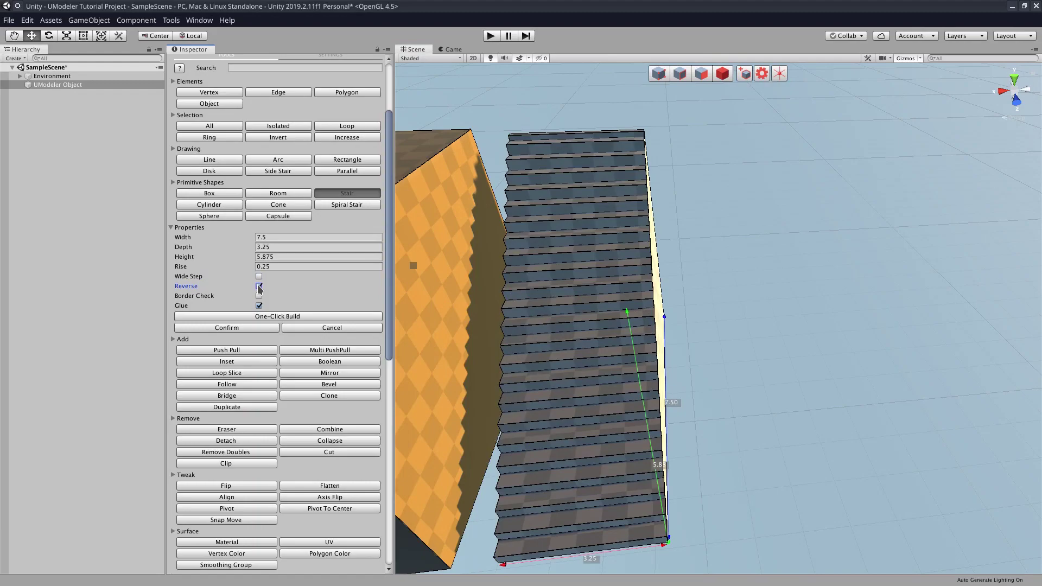
click(259, 287)
click(259, 286)
click(259, 287)
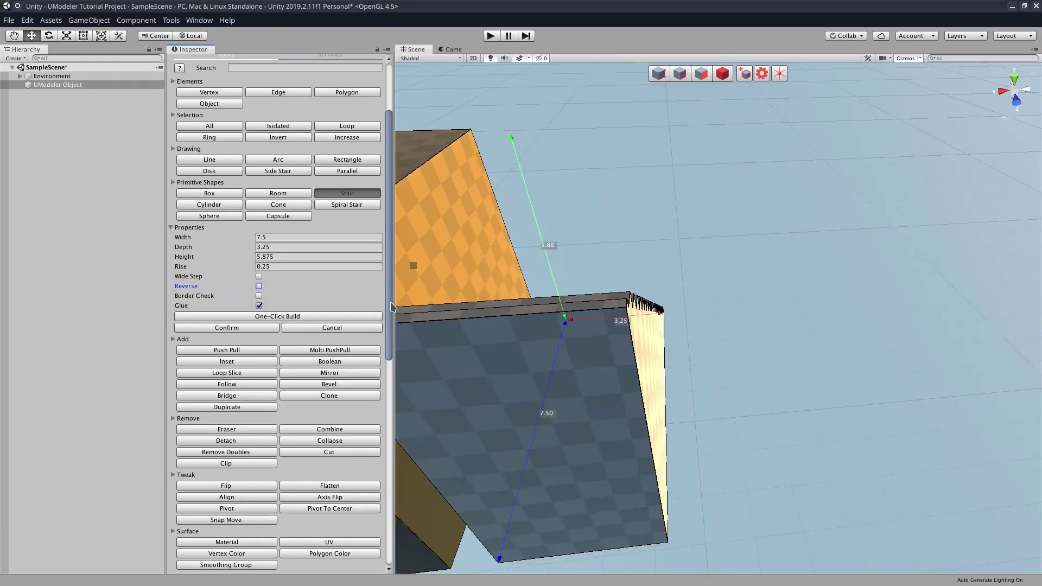
Step: Confirm the stair with Wide Step and Reverse disabled
alt+drag(727, 283, 491, 252)
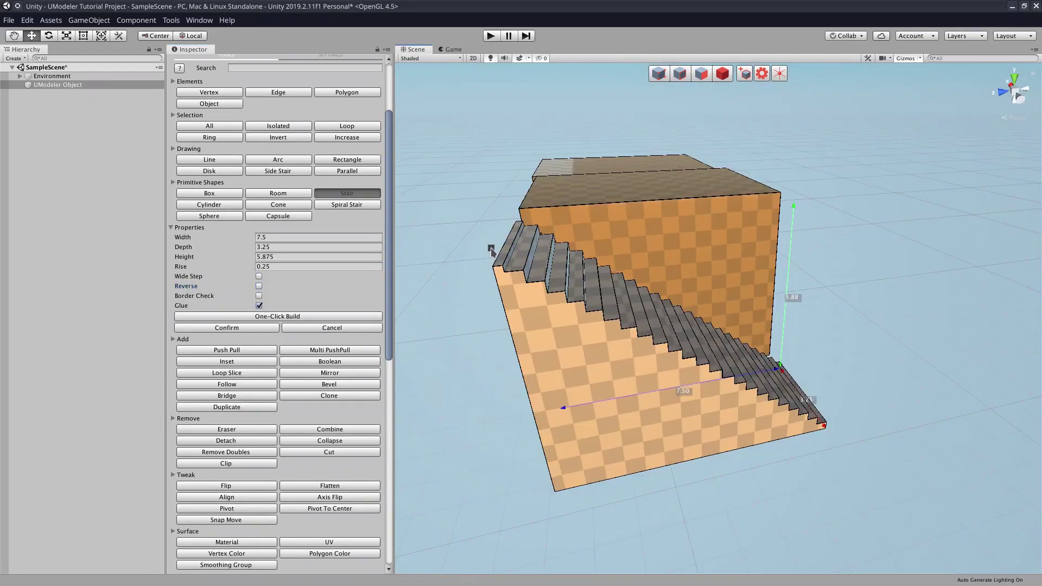
click(243, 330)
alt+drag(413, 298, 760, 312)
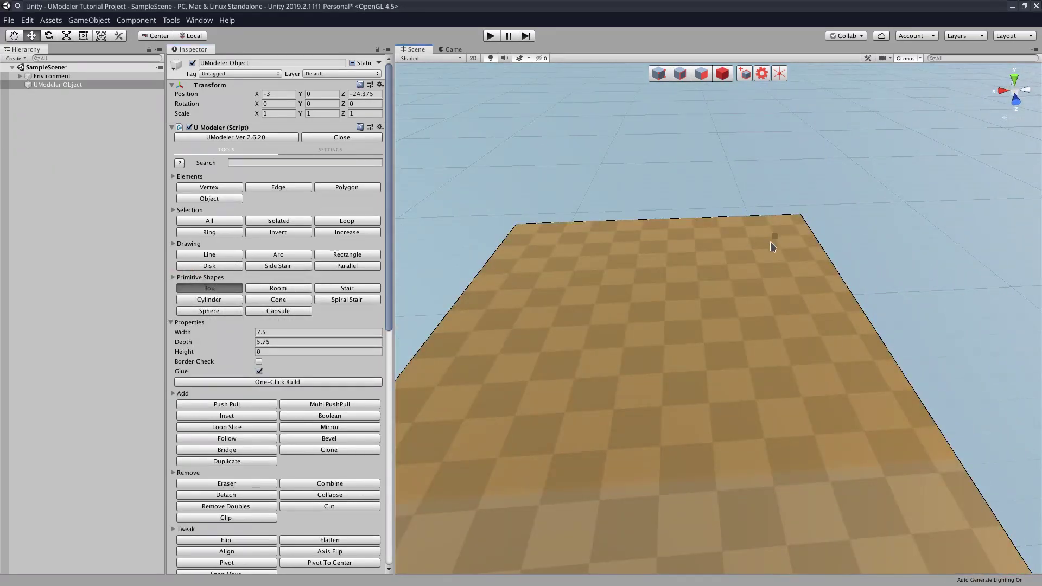
Step: With Glue enabled, draw a box on the large box's top face, about 1.625 wide, 1.25 deep and 2.375 high, and confirm it
drag(772, 237, 703, 295)
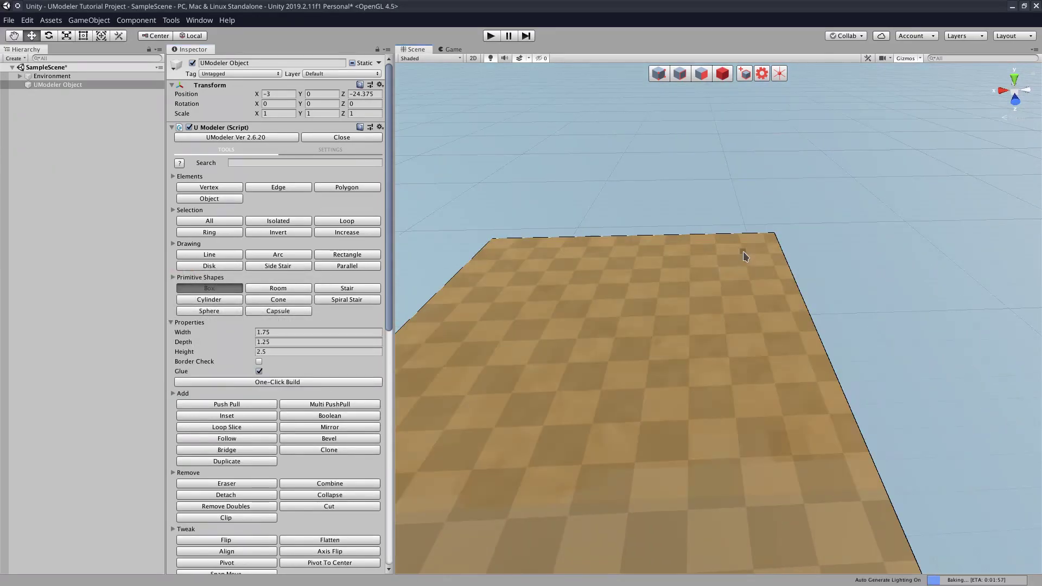
drag(744, 252, 676, 300)
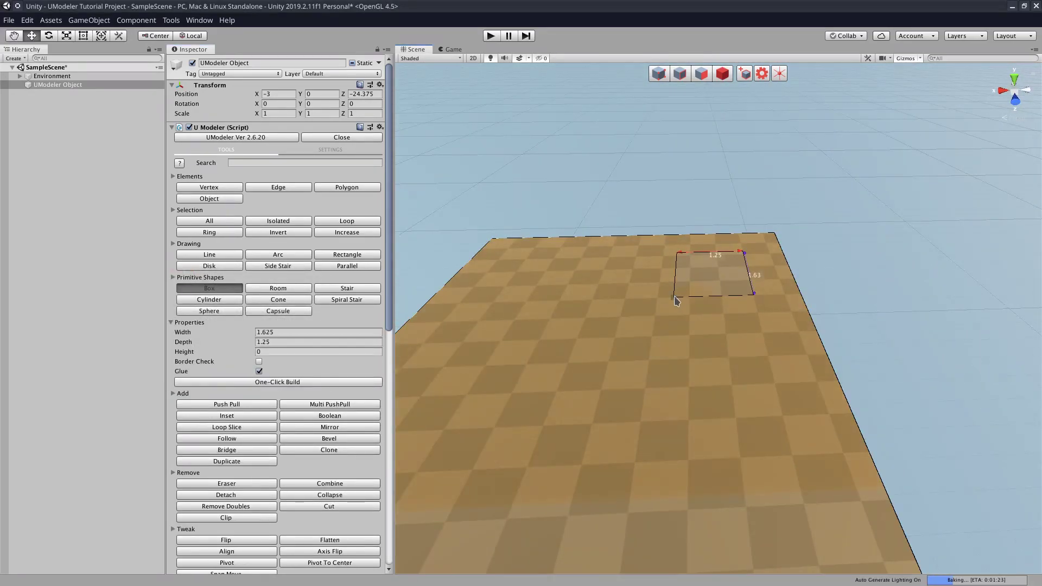
key(space)
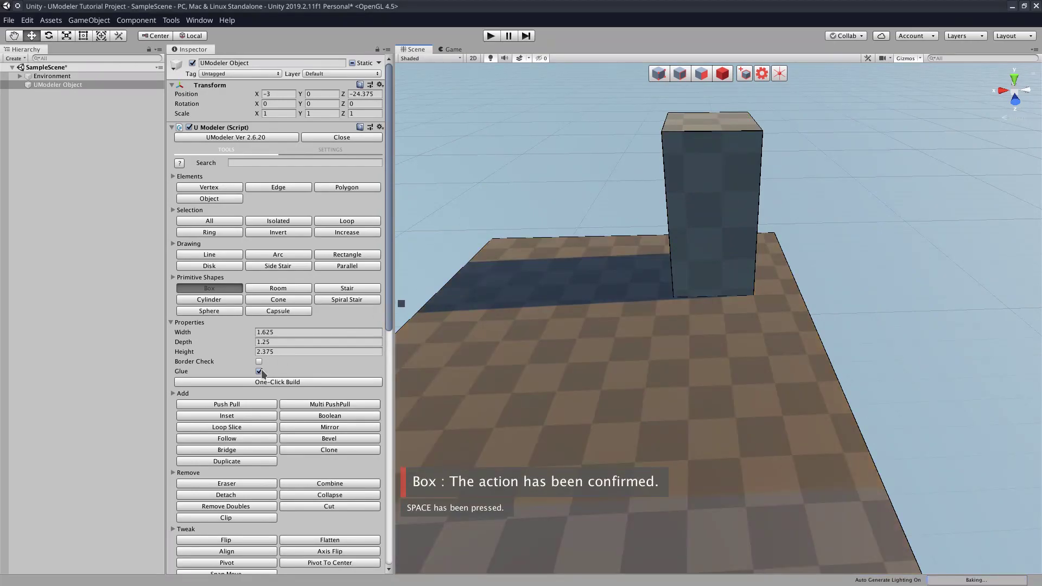
Step: Disable Glue, then draw and confirm a second box beside the first, about 1.375 wide, 1.25 deep and 2.5 high
click(259, 371)
drag(569, 255, 468, 296)
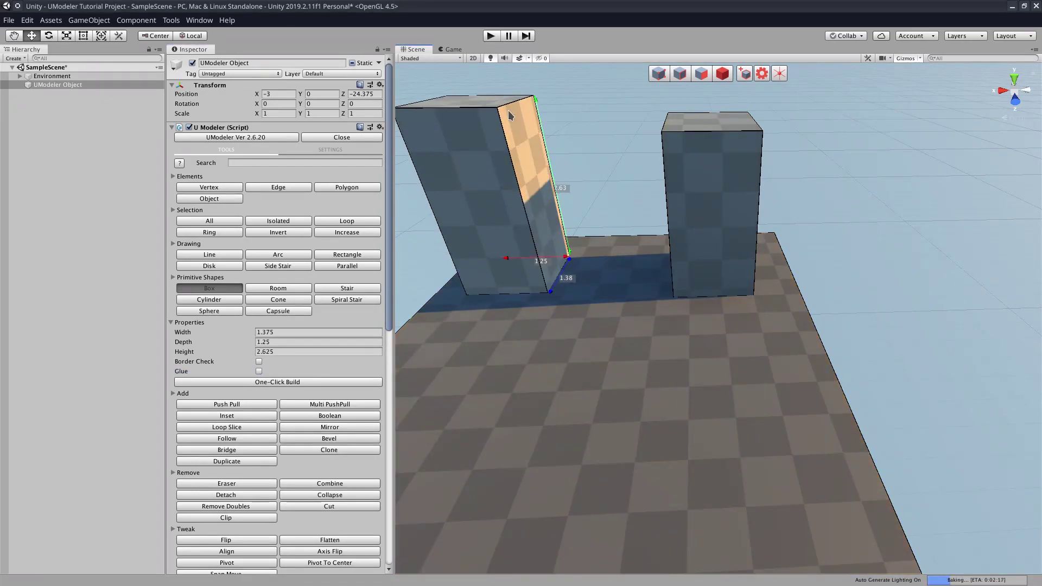
key(space)
right_drag(590, 140, 614, 126)
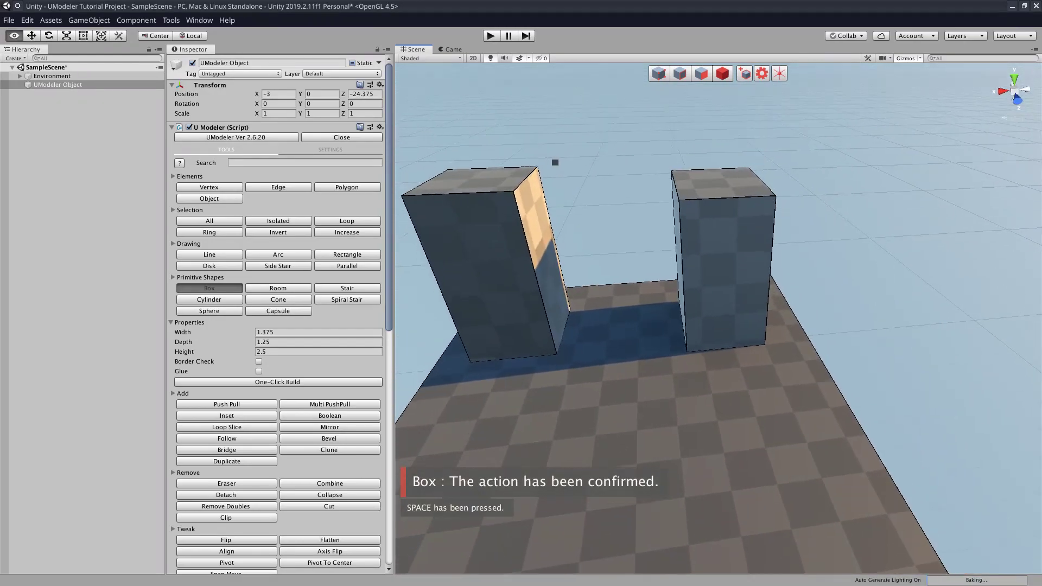
alt+drag(555, 162, 542, 170)
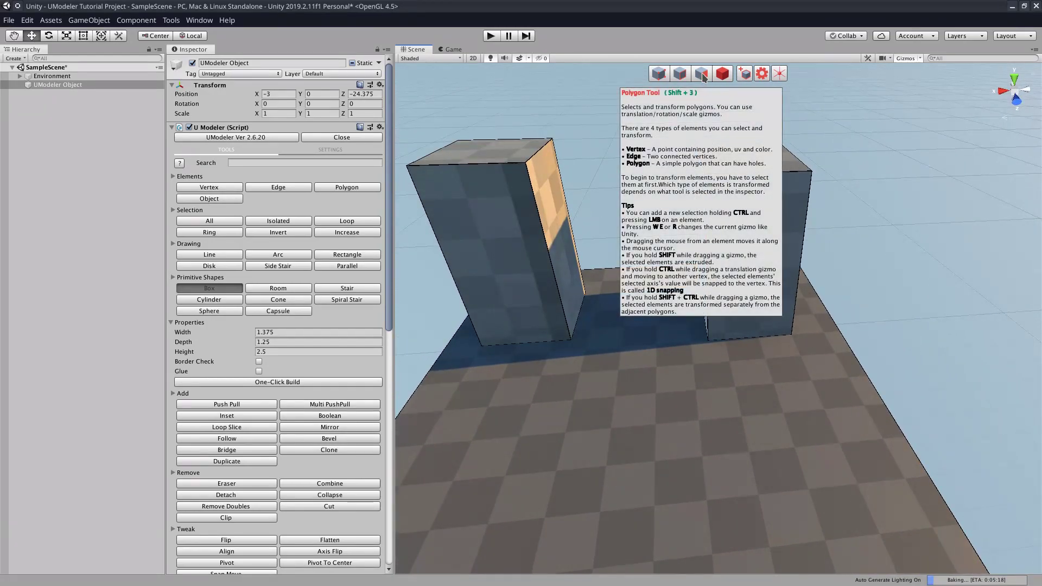
Step: Select the front polygons of both small boxes with the Polygon tool and remove them with the Eraser
click(701, 73)
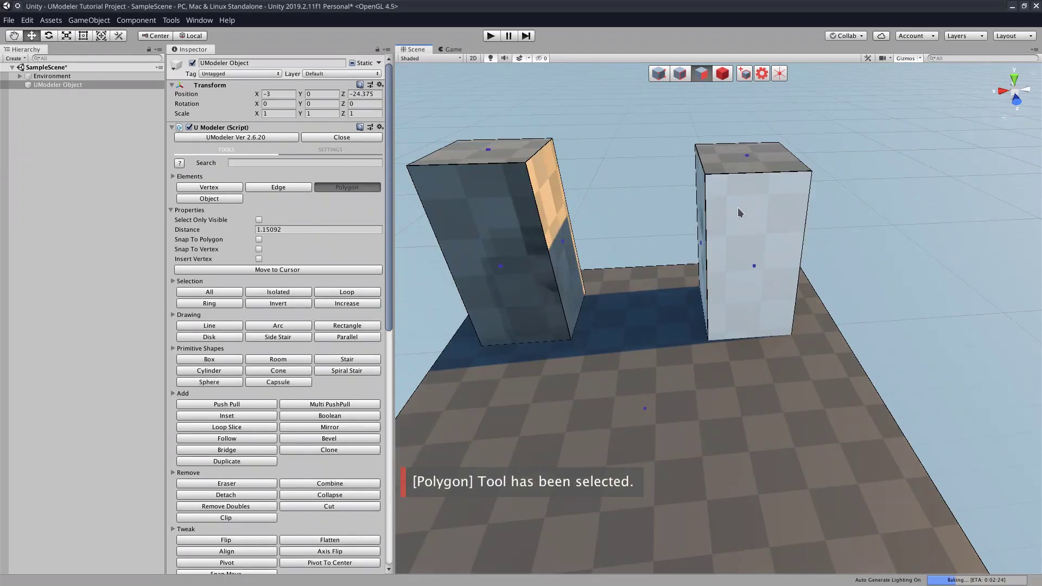
click(740, 211)
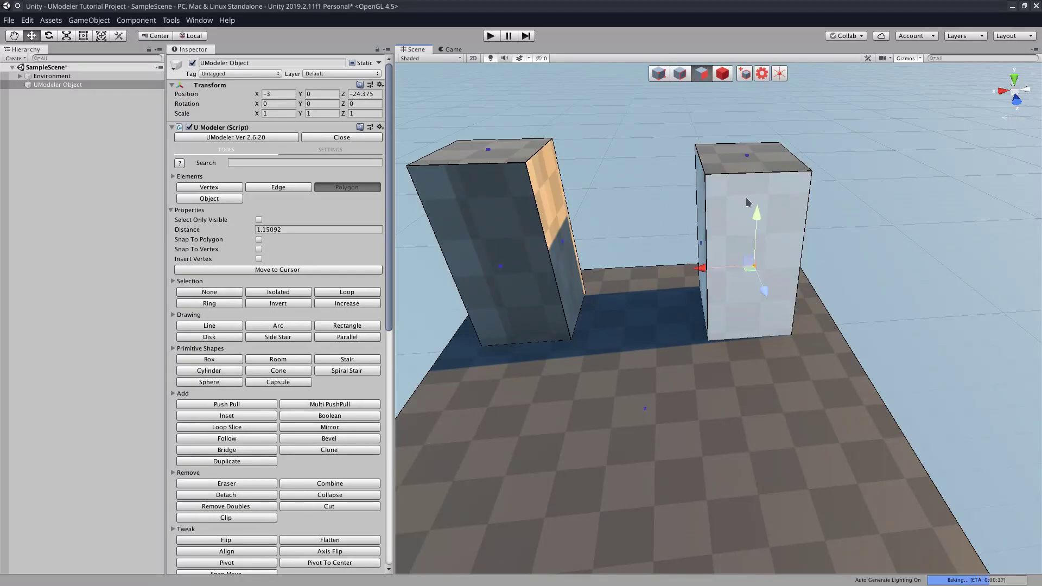
ctrl+click(497, 214)
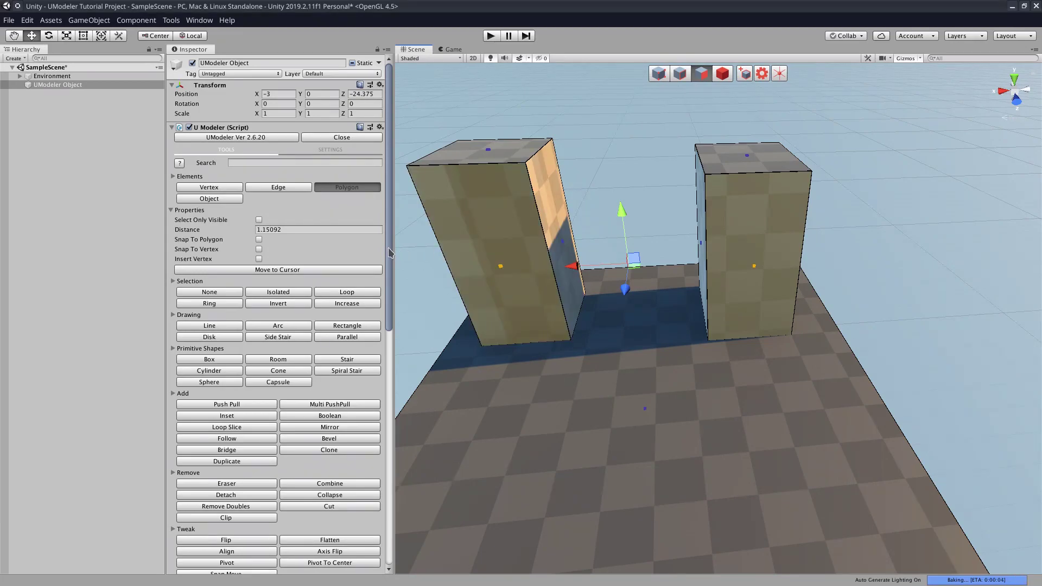
drag(389, 252, 400, 353)
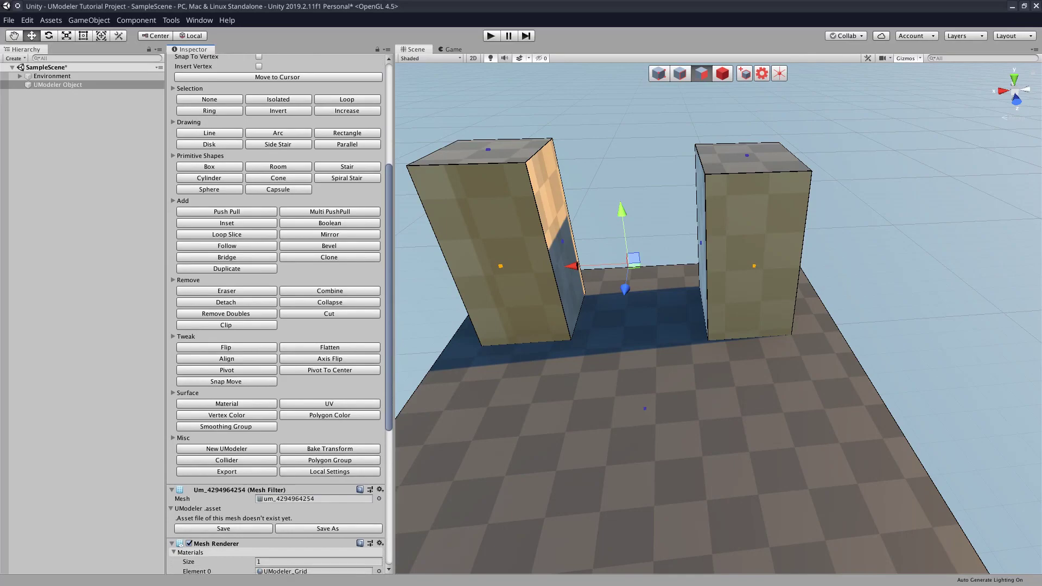
click(227, 292)
Step: Examine the inside of both opened boxes and the base surface beneath them to compare Glue on and off
alt+drag(623, 196, 598, 199)
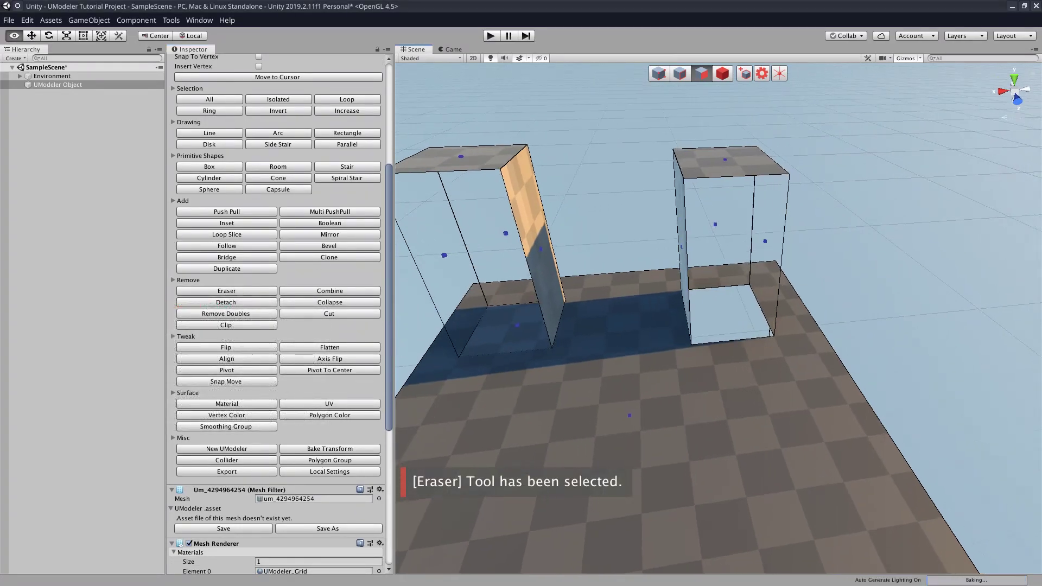
scroll(623, 239, up, 5)
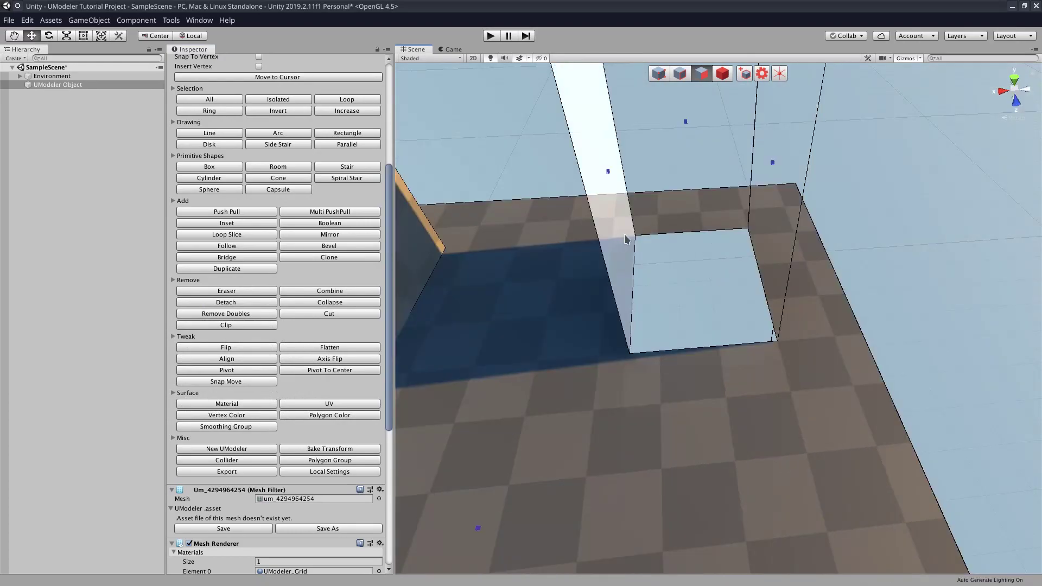
right_drag(661, 169, 658, 170)
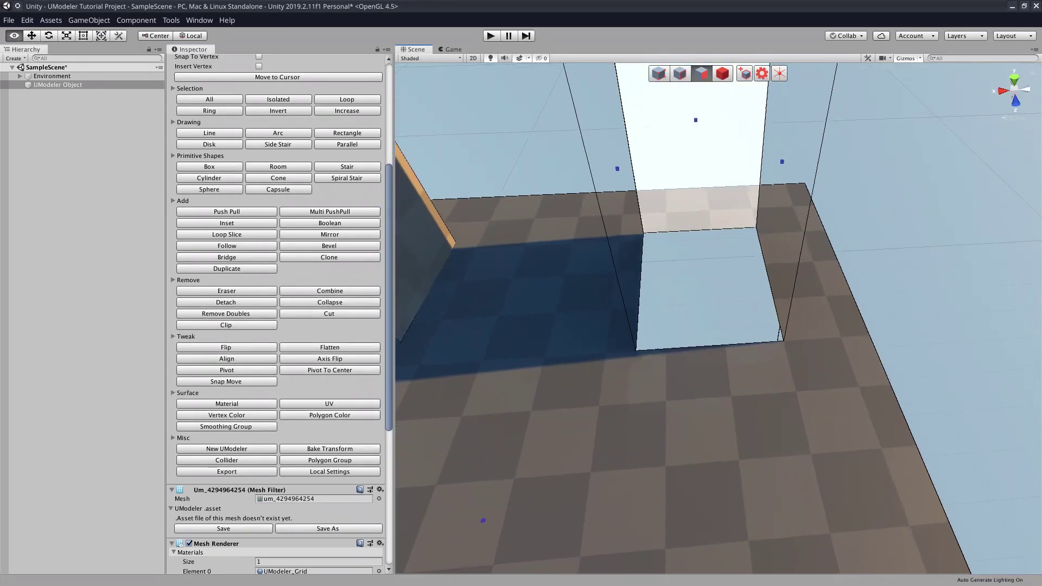
alt+drag(657, 170, 537, 163)
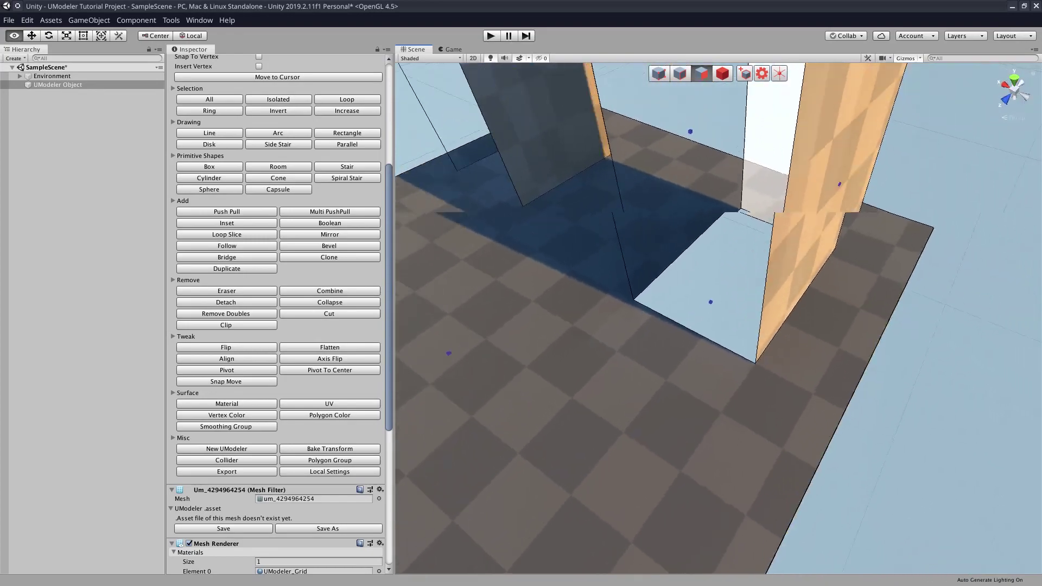
alt+drag(749, 170, 701, 244)
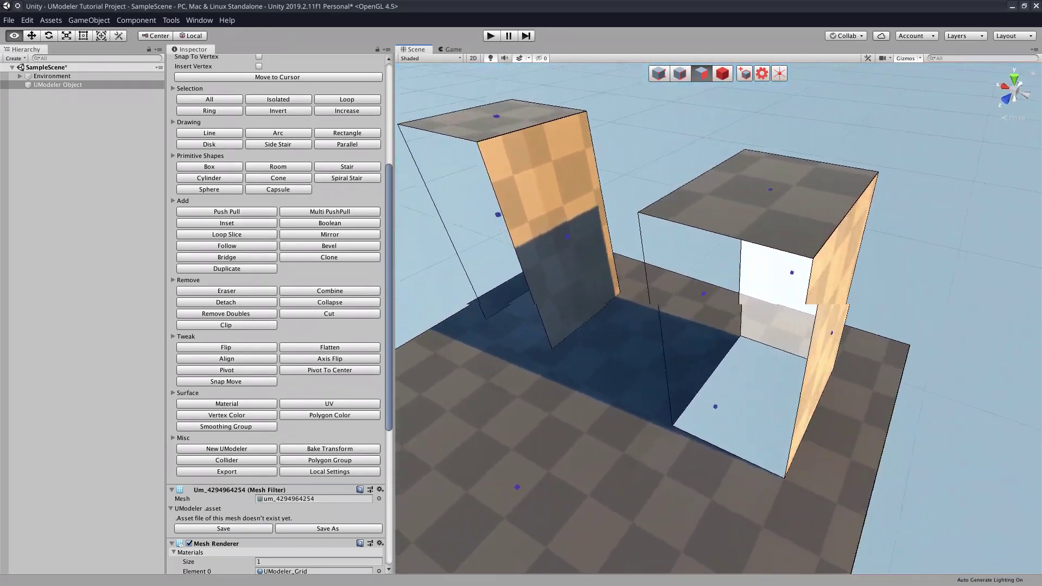
right_drag(702, 244, 809, 260)
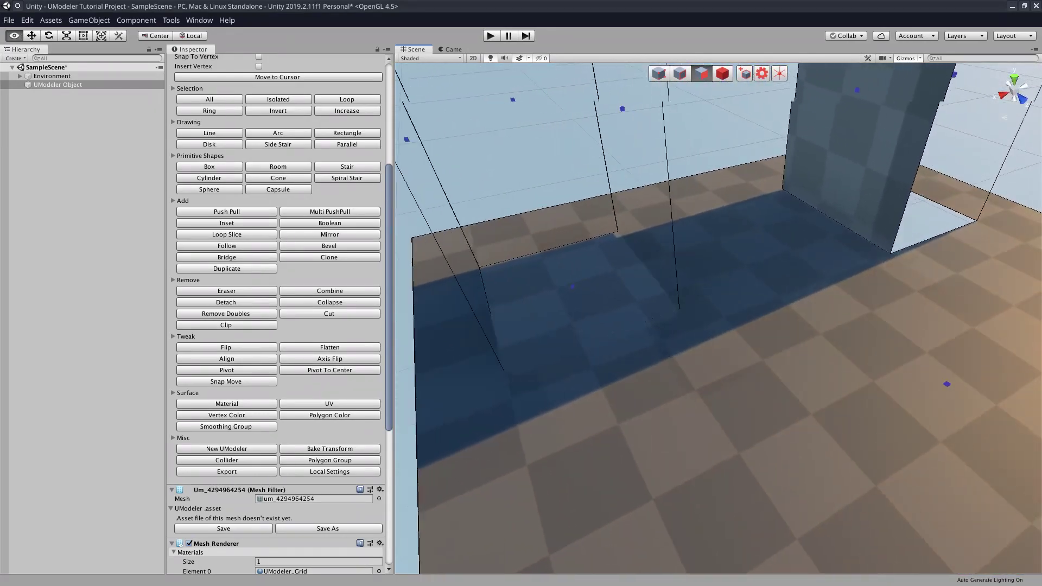
alt+drag(706, 190, 681, 179)
alt+drag(747, 162, 732, 48)
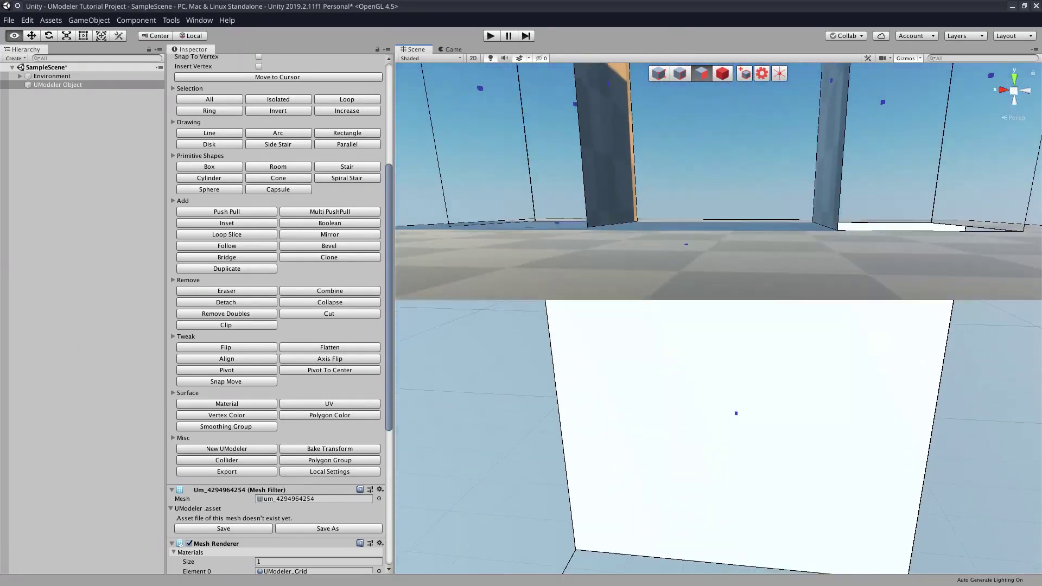
alt+drag(608, 136, 607, 218)
Step: Leave polygon selection and compare the glued and unglued boxes from above
key(Escape)
alt+drag(666, 242, 633, 187)
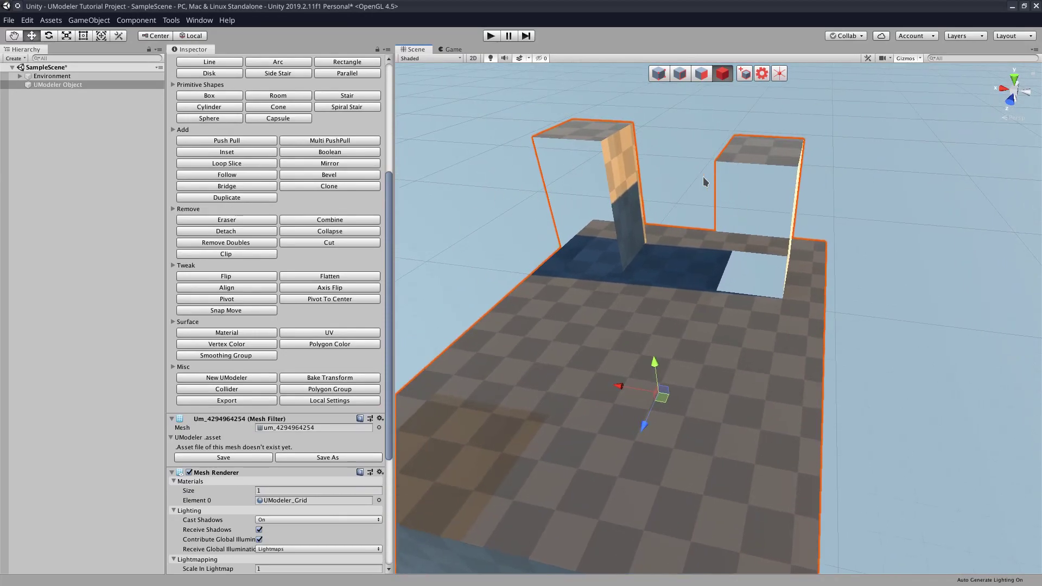
alt+drag(733, 164, 776, 206)
right_drag(776, 206, 722, 188)
alt+drag(798, 266, 714, 305)
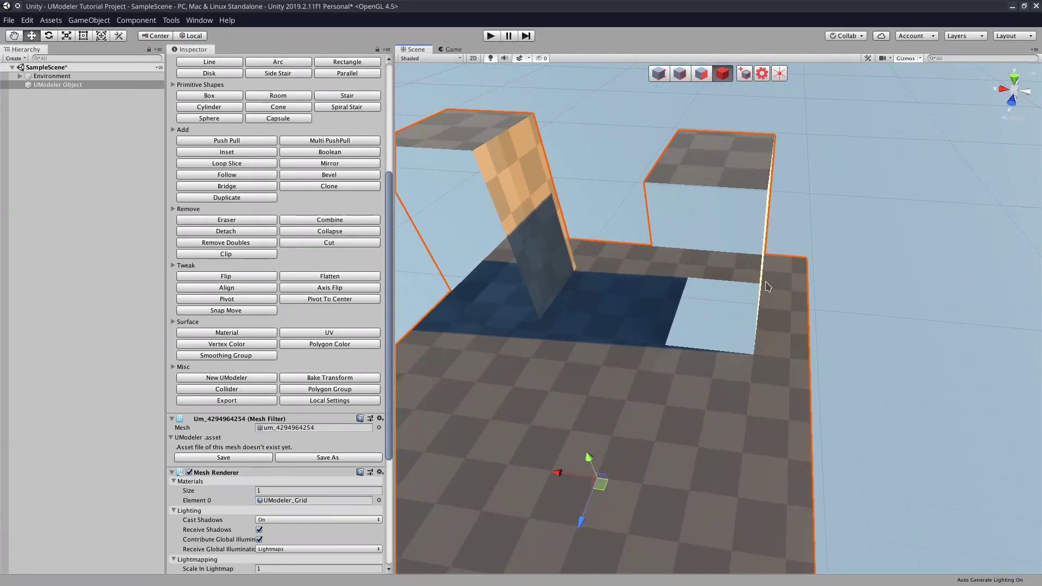
Step: Enable Border Check for the Box tool and draw a box about 0.625 wide, 0.5 deep and 2 high bridging the two small boxes
alt+drag(766, 282, 725, 288)
alt+drag(715, 345, 646, 347)
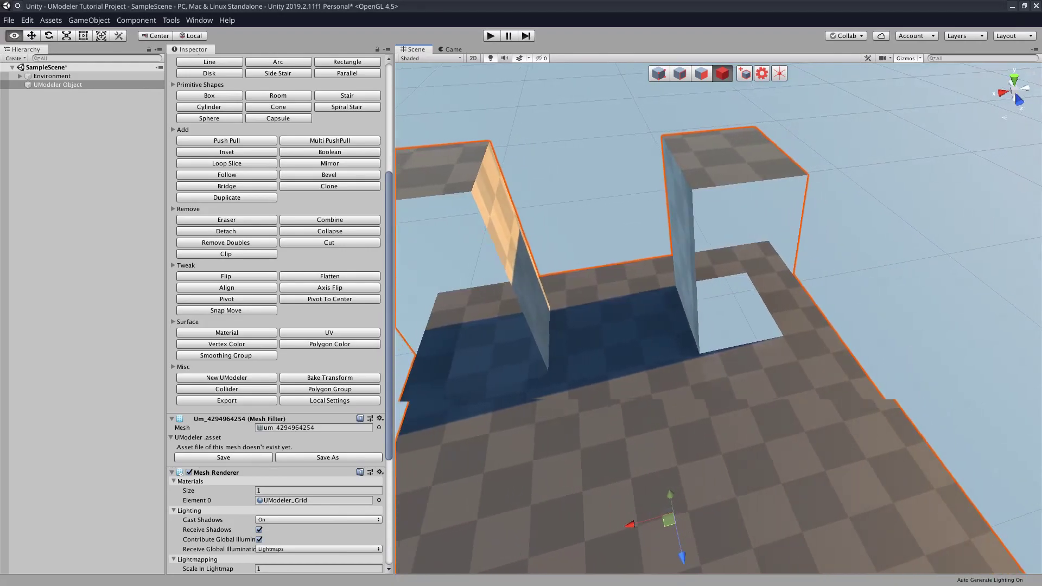
right_drag(646, 347, 712, 341)
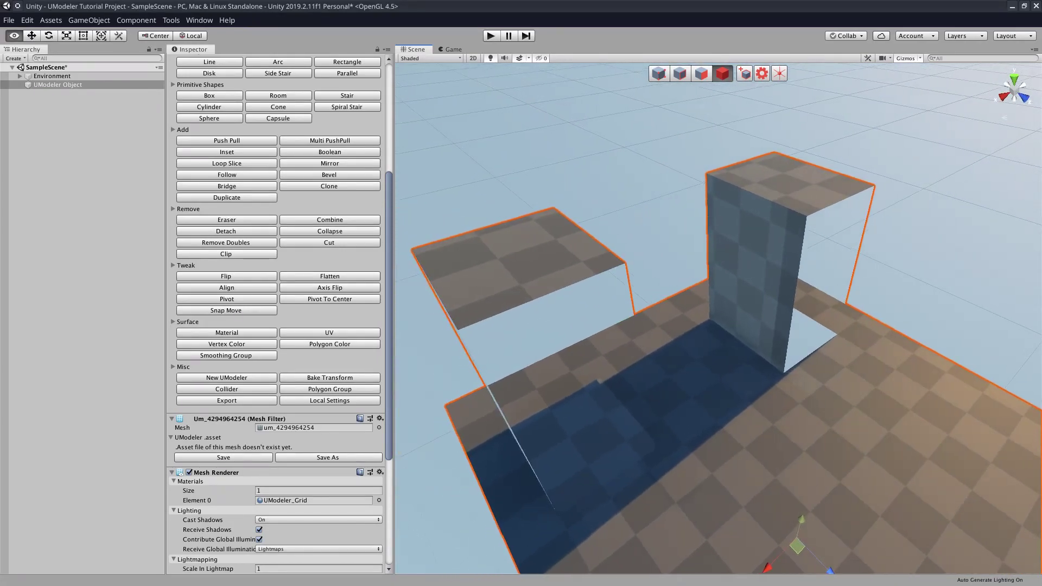
alt+drag(831, 335, 617, 207)
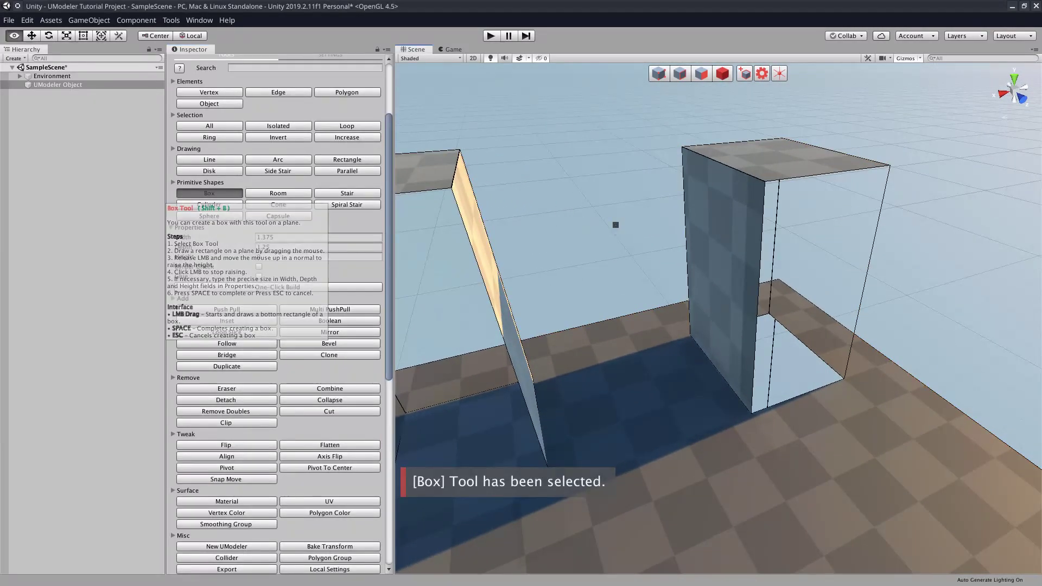
scroll(616, 226, up, 3)
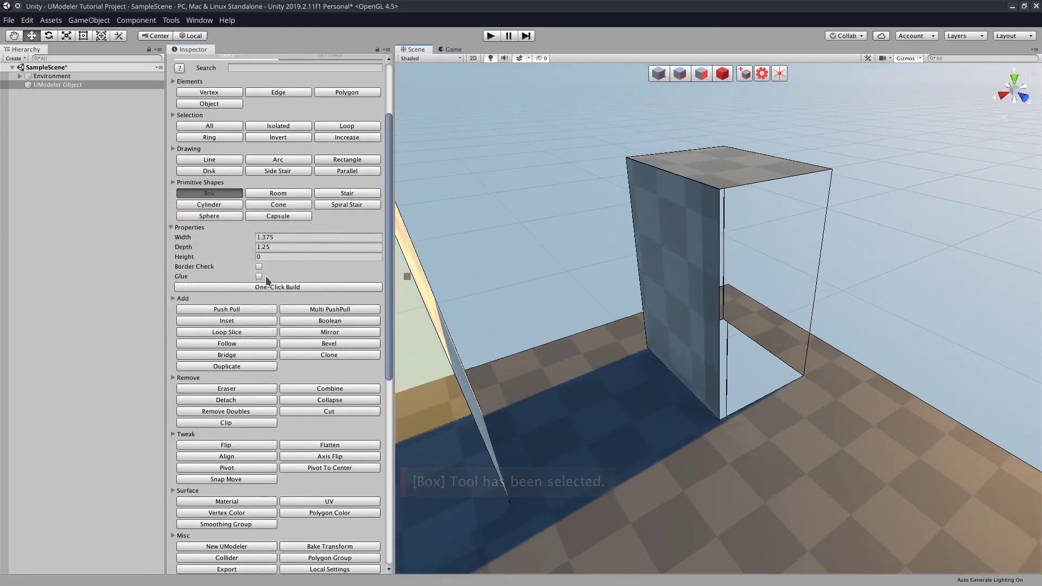
click(259, 267)
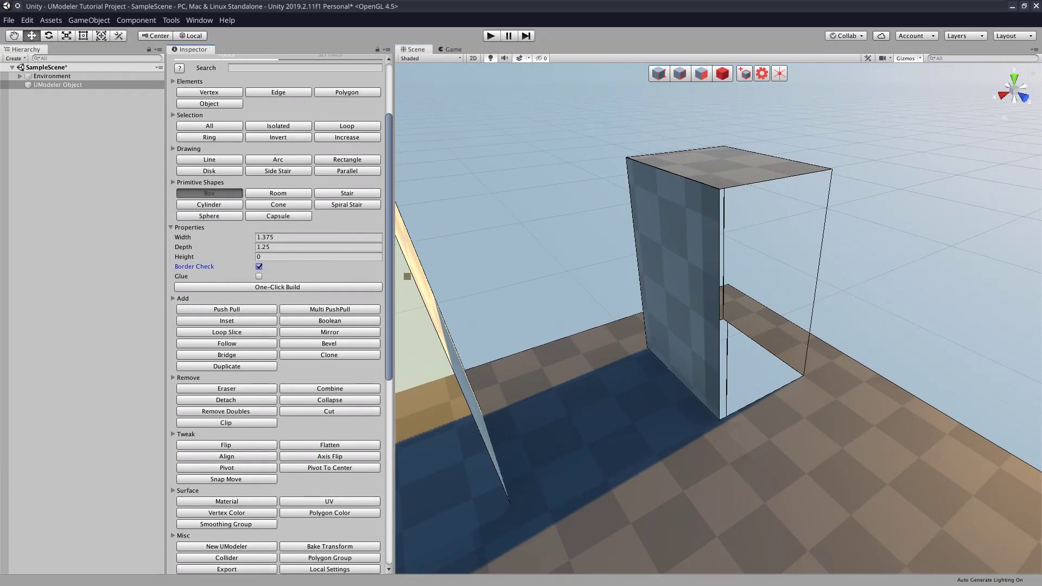
alt+drag(597, 228, 689, 266)
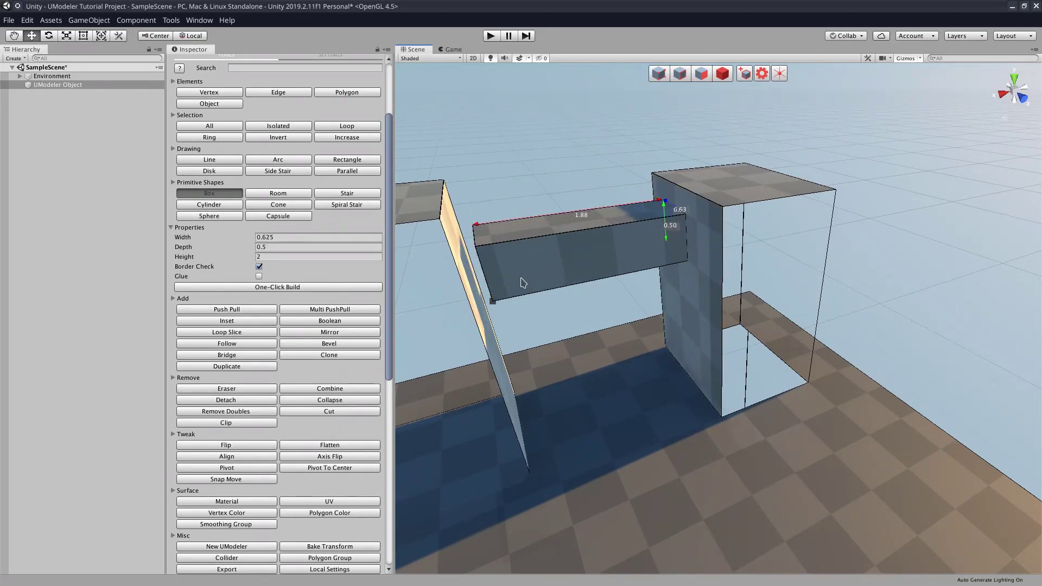
key(s)
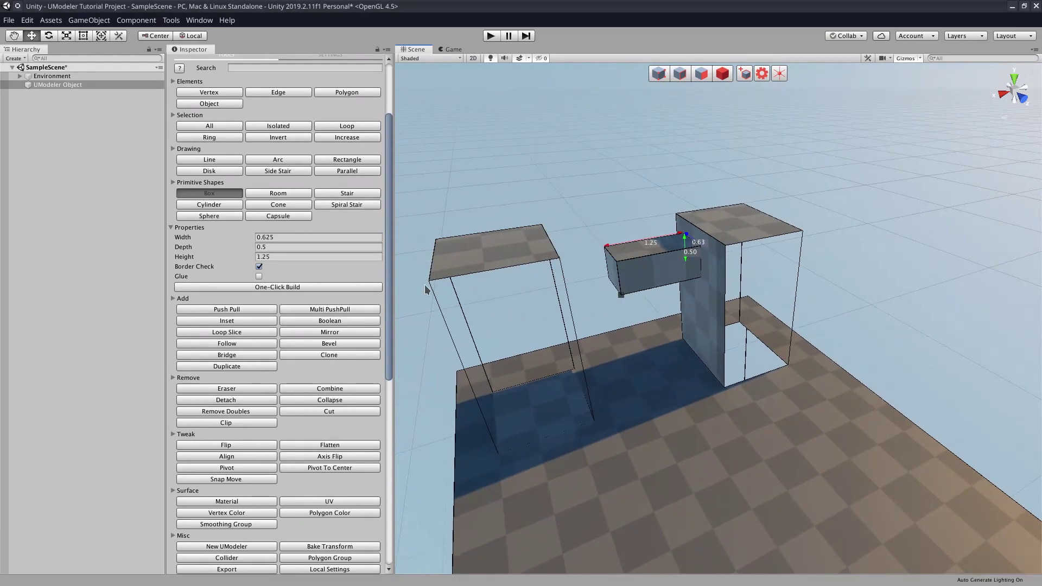
click(489, 329)
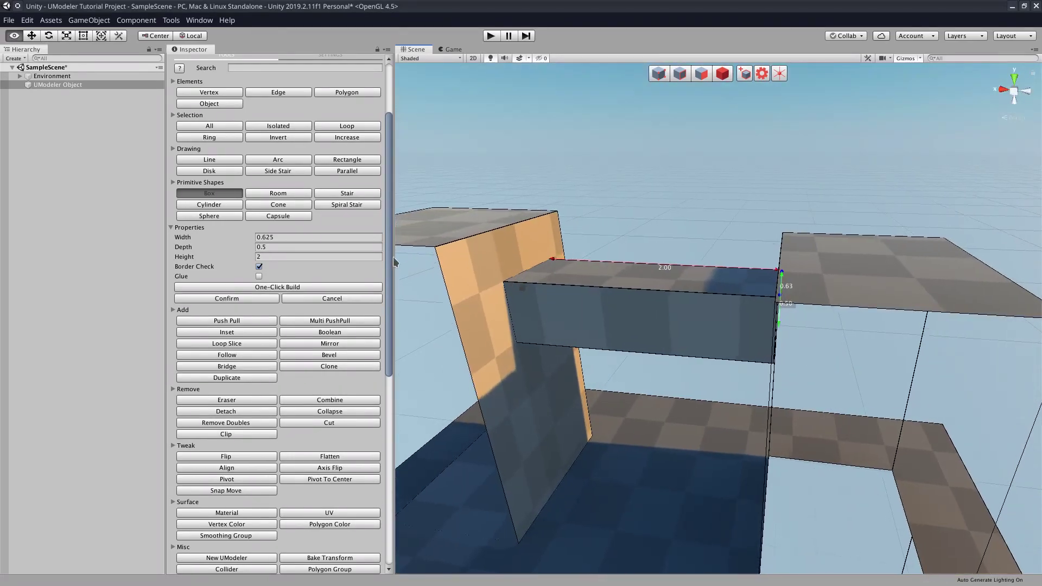
right_drag(396, 261, 543, 288)
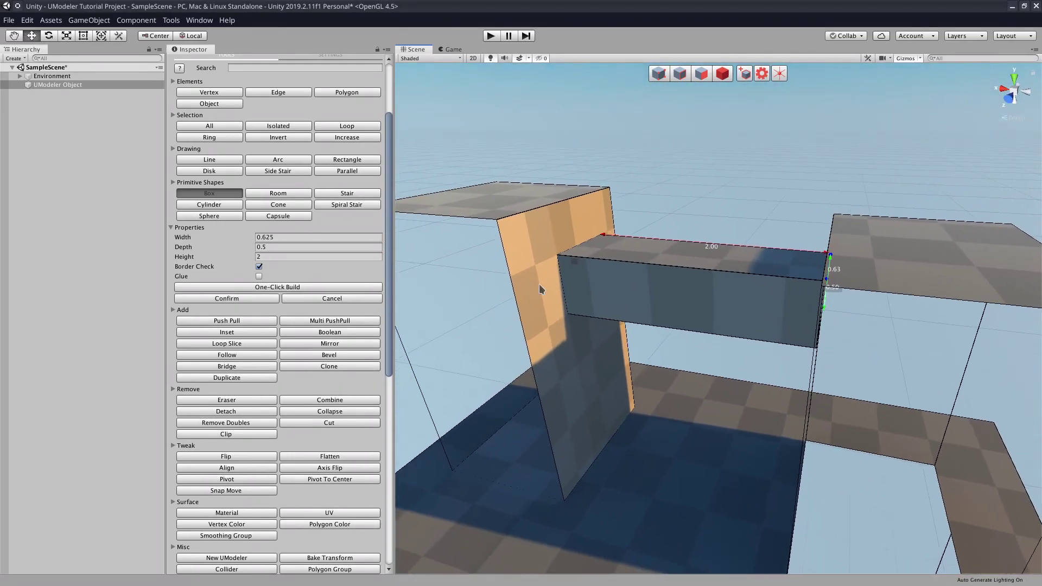
alt+drag(589, 225, 600, 191)
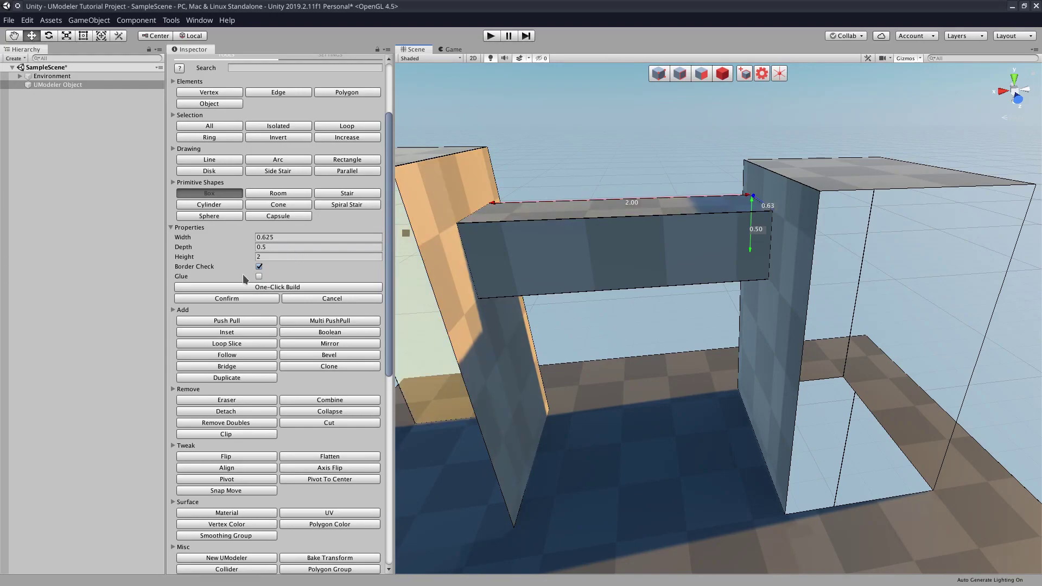
Step: Disable Border Check, then draw and confirm a box about 0.375 wide, 0.375 deep and 2.25 high below the bridge, passing through the opposite wall
click(259, 267)
alt+drag(543, 294, 677, 263)
drag(676, 226, 697, 277)
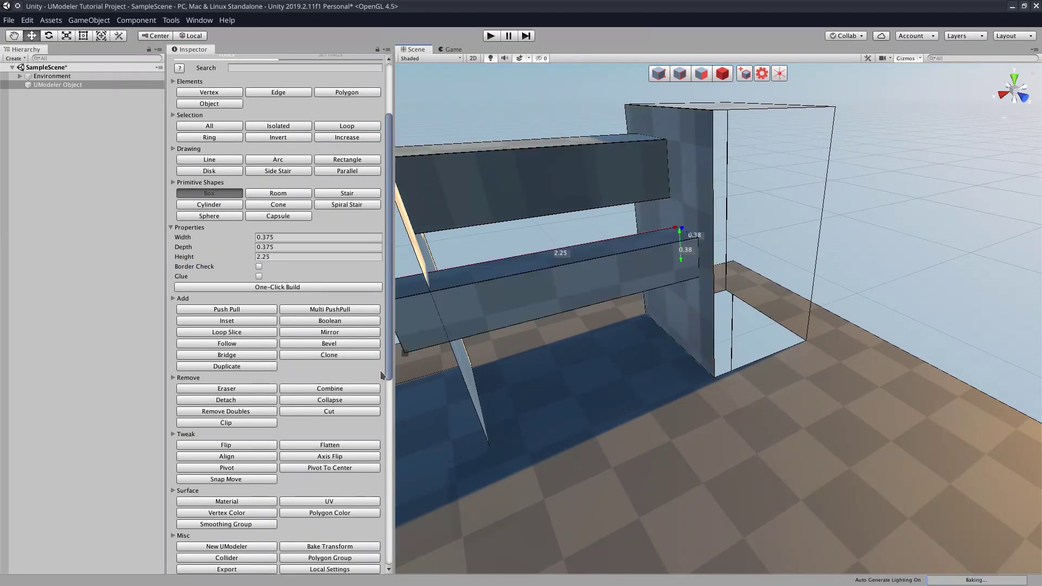
right_drag(491, 327, 540, 296)
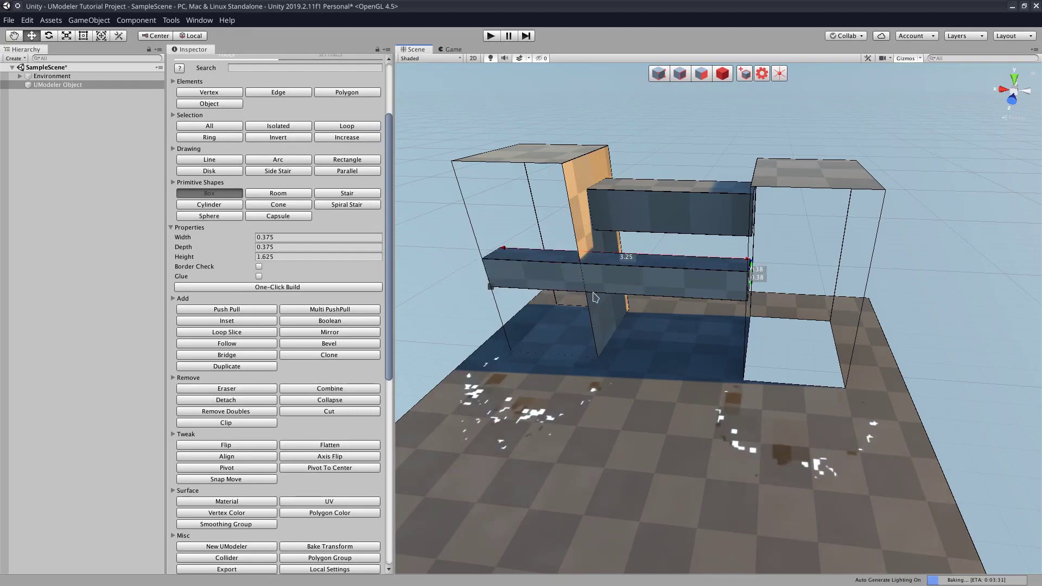
click(587, 302)
alt+drag(587, 302, 724, 282)
key(space)
right_drag(724, 282, 603, 266)
right_drag(701, 410, 777, 375)
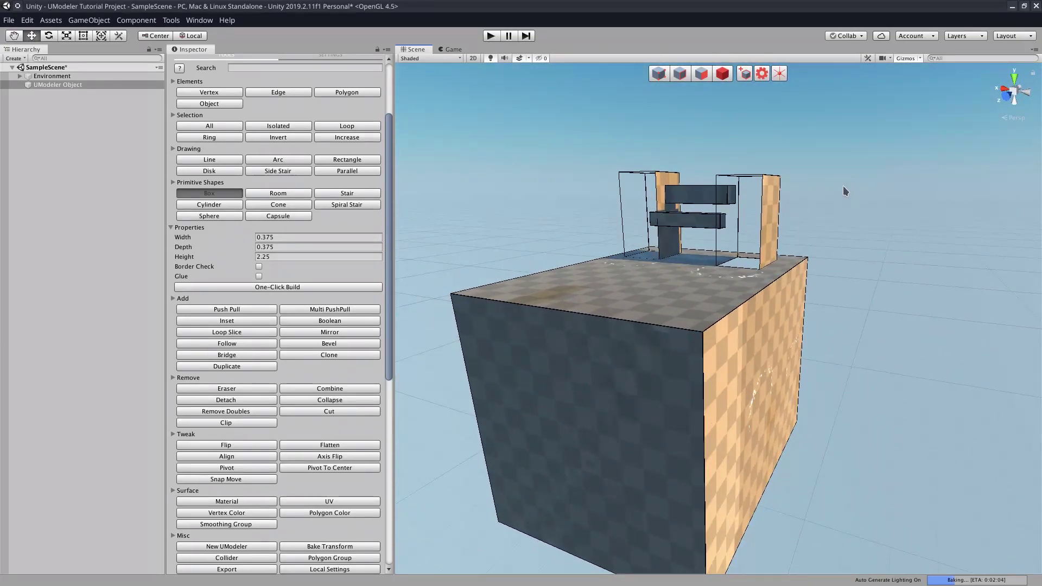